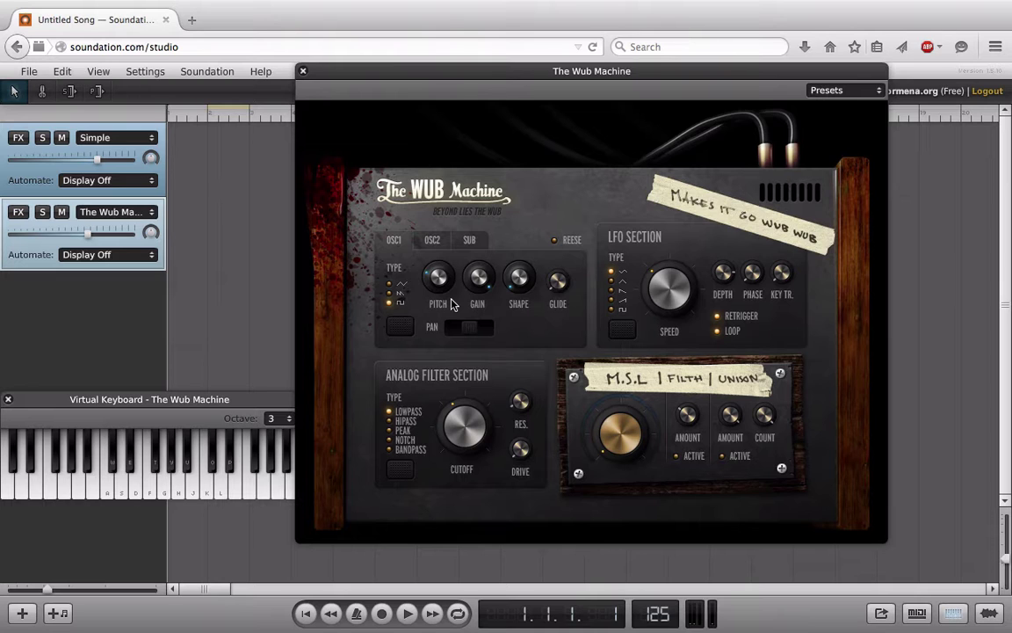
Step: Open the first track's Simple instrument editor and move its window down and right
{"action": "left_click", "coordinate": [103, 137]}
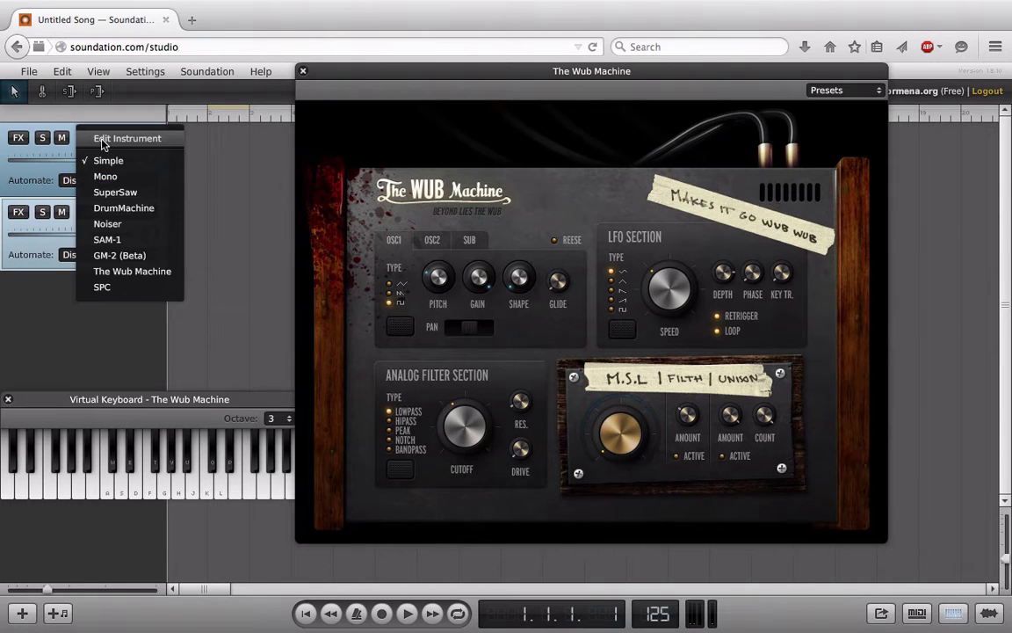
{"action": "left_click", "coordinate": [111, 140]}
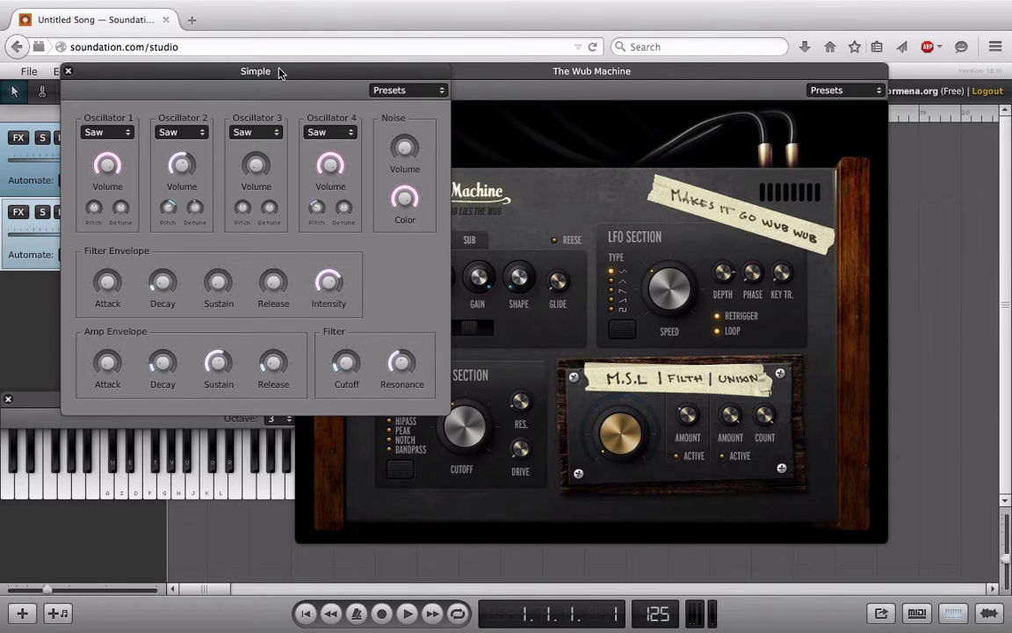
{"action": "left_click_drag", "start_coordinate": [280, 71], "coordinate": [367, 111]}
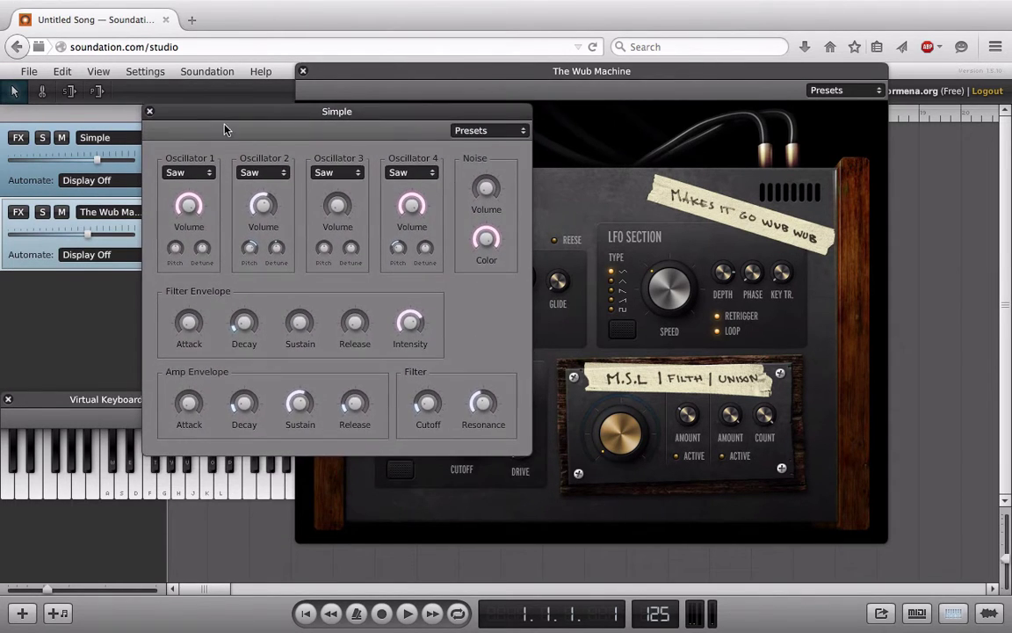
Step: Close the Simple instrument editor, leaving The Wub Machine's editor showing alone
{"action": "left_click", "coordinate": [150, 112]}
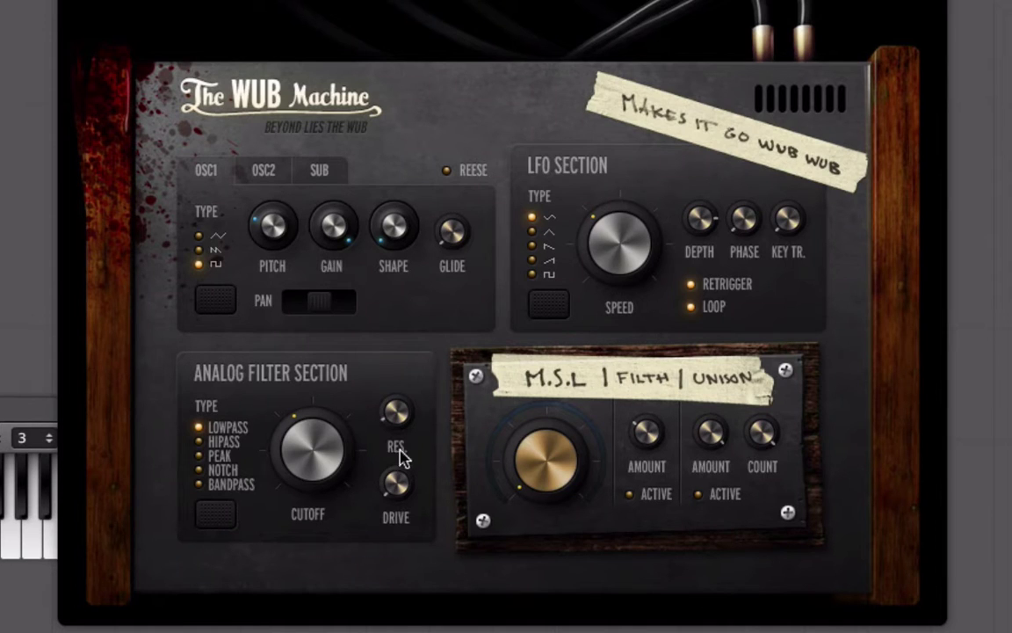
{"action": "mouse_move", "coordinate": [394, 499]}
{"action": "mouse_move", "coordinate": [330, 453]}
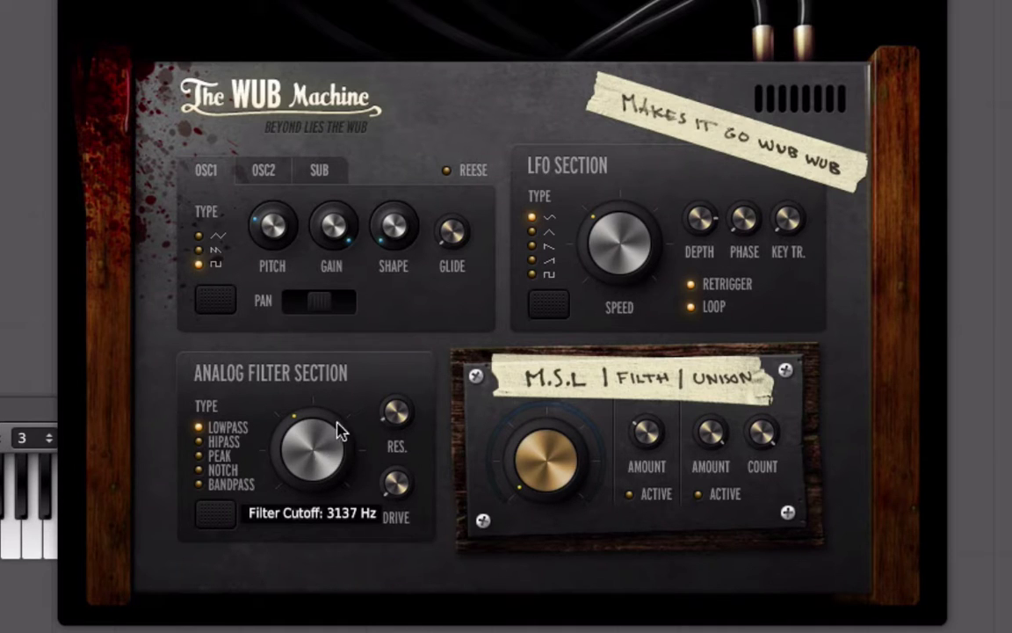
Step: Sweep the Wub Machine's filter cutoff between roughly 2000 and 4300 Hz
{"action": "mouse_move", "coordinate": [321, 448]}
{"action": "left_mouse_down"}
{"action": "mouse_move", "coordinate": [319, 437]}
{"action": "mouse_move", "coordinate": [314, 467]}
{"action": "mouse_move", "coordinate": [323, 425]}
{"action": "mouse_move", "coordinate": [321, 454]}
{"action": "mouse_move", "coordinate": [324, 447]}
{"action": "left_mouse_up"}
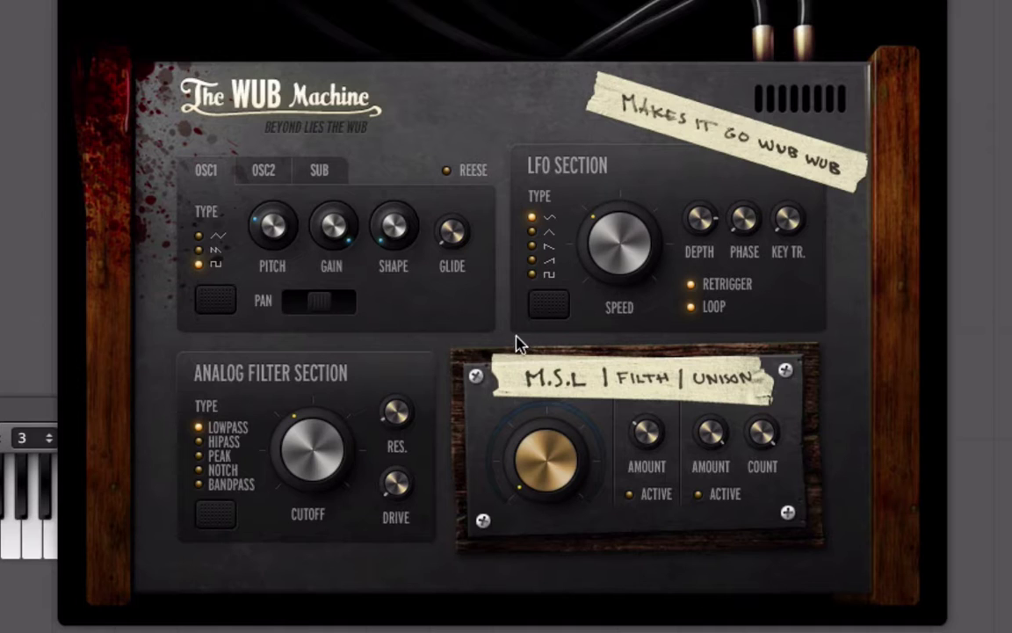
Step: Slow the LFO speed to about 18% and lower its depth from 83% to 21%
{"action": "mouse_move", "coordinate": [600, 278]}
{"action": "left_click_drag", "start_coordinate": [640, 237], "coordinate": [640, 295]}
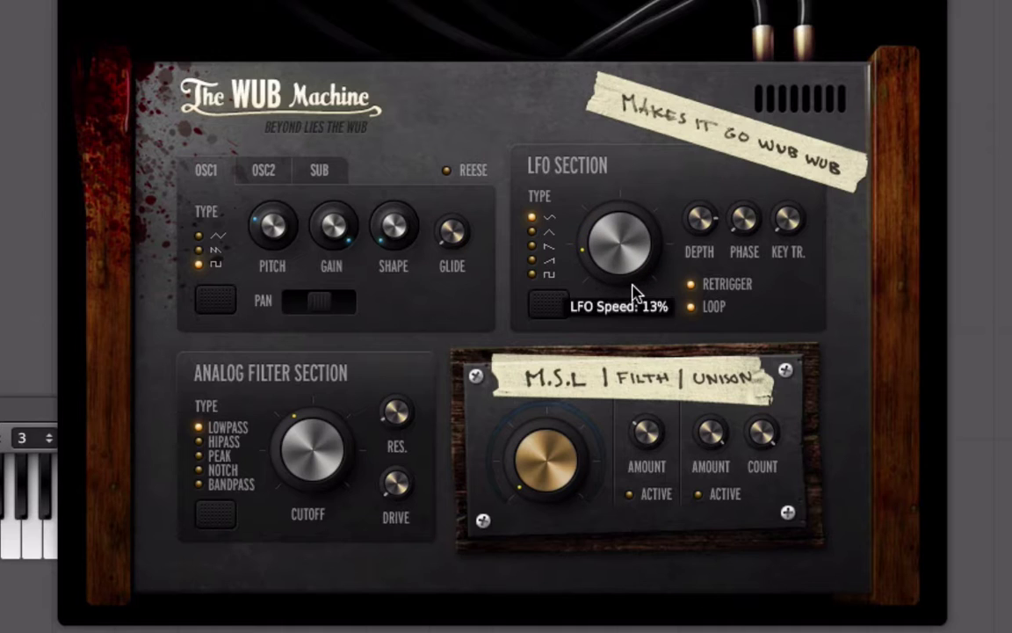
{"action": "mouse_move", "coordinate": [700, 230]}
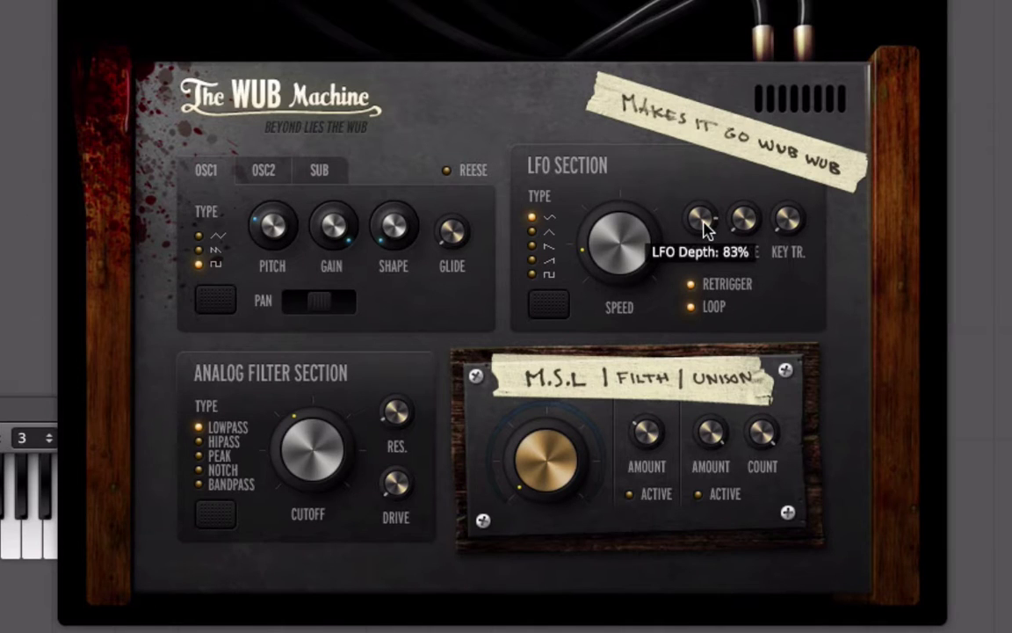
{"action": "left_click_drag", "start_coordinate": [705, 227], "coordinate": [643, 455]}
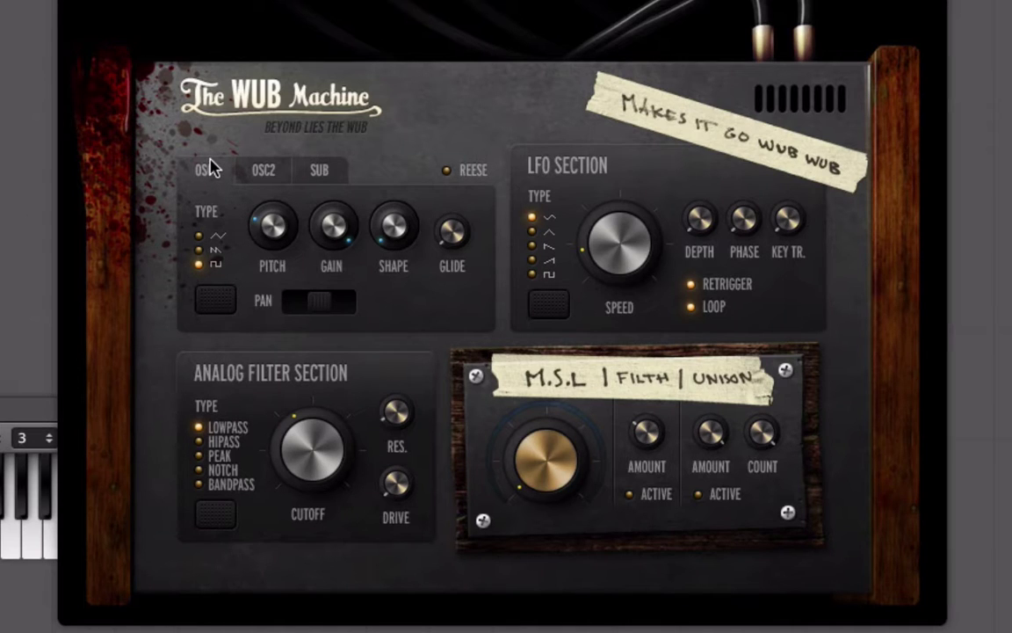
Step: Raise the lowpass filter cutoff past 7455 Hz to about 9400 Hz
{"action": "mouse_move", "coordinate": [308, 444]}
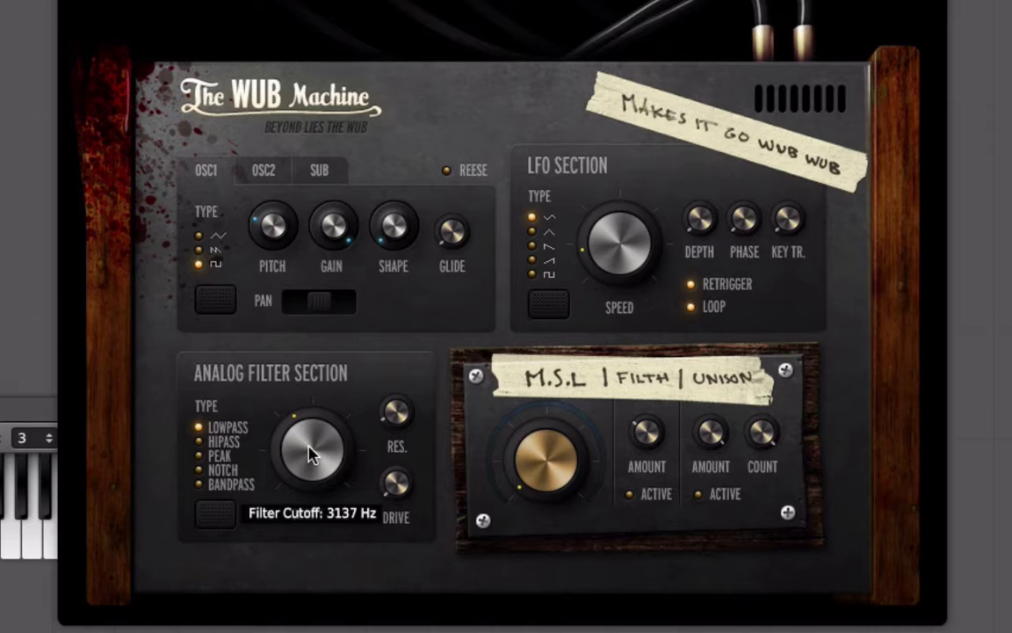
{"action": "left_click_drag", "start_coordinate": [310, 446], "coordinate": [243, 355]}
{"action": "mouse_move", "coordinate": [281, 484]}
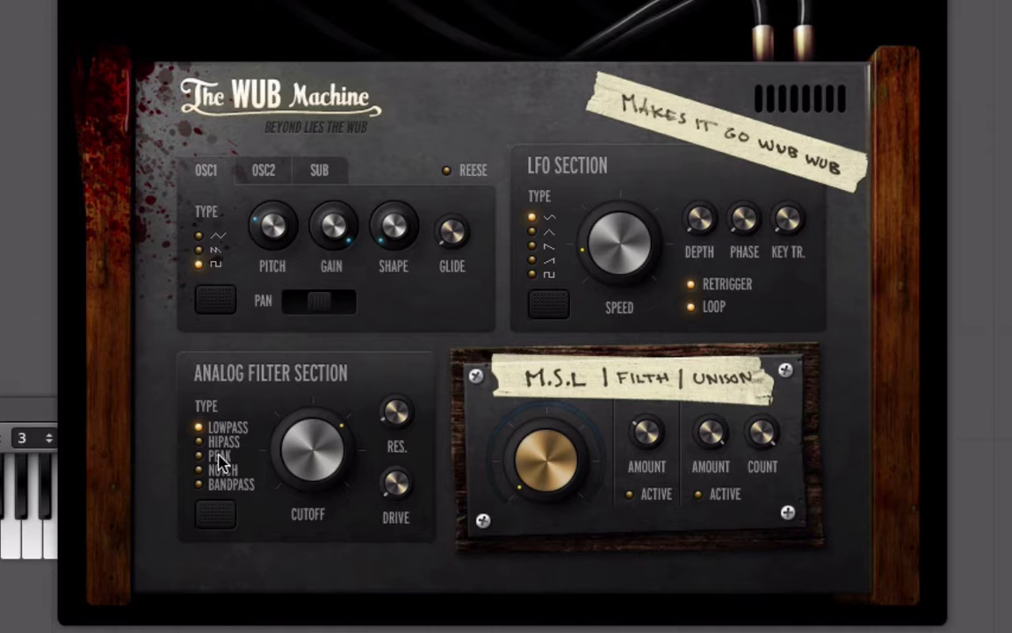
{"action": "mouse_move", "coordinate": [400, 428]}
Step: Try the PEAK filter type with drive at 25% and cutoff lowered to about 1643 Hz
{"action": "left_click", "coordinate": [211, 515]}
{"action": "left_click", "coordinate": [211, 515]}
{"action": "left_click_drag", "start_coordinate": [391, 479], "coordinate": [396, 422]}
{"action": "left_click_drag", "start_coordinate": [322, 454], "coordinate": [273, 477]}
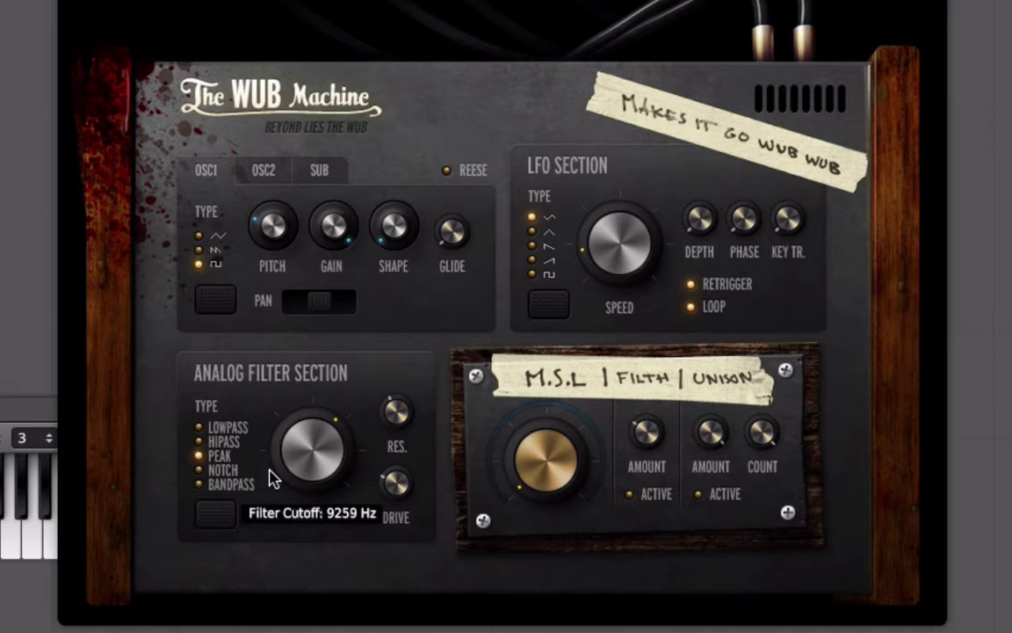
Step: Try NOTCH at about 4817 Hz, then settle on BANDPASS with cutoff near 5015 Hz
{"action": "left_click", "coordinate": [211, 514]}
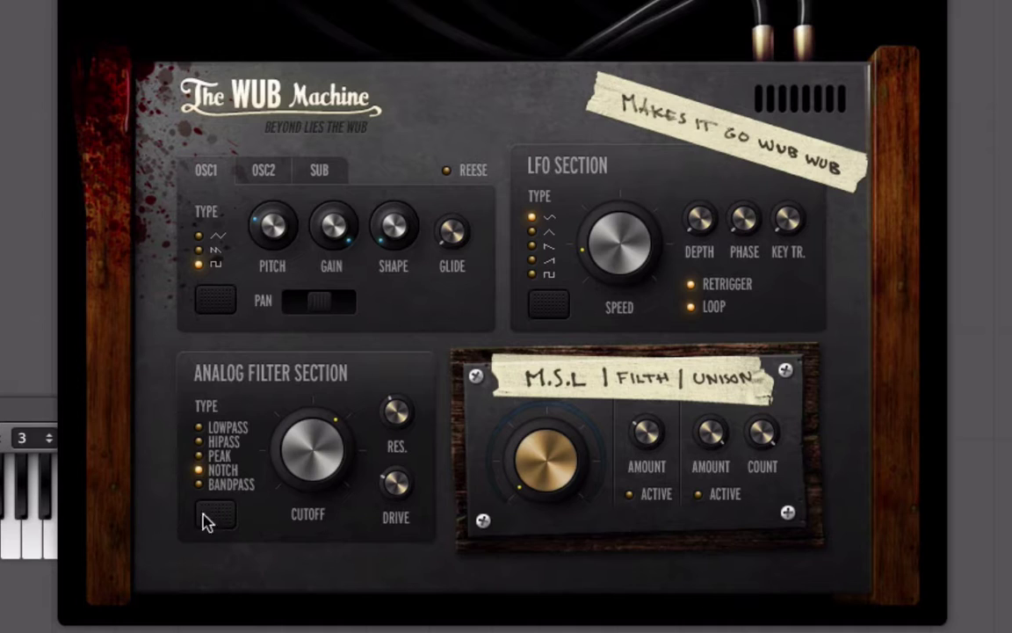
{"action": "left_click_drag", "start_coordinate": [312, 430], "coordinate": [318, 483]}
{"action": "mouse_move", "coordinate": [396, 403]}
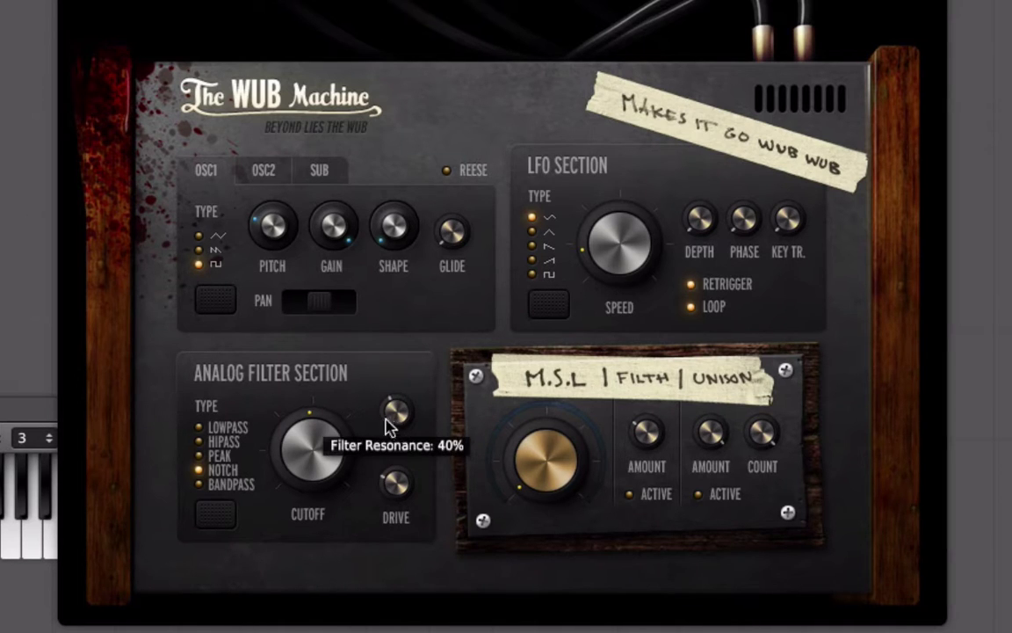
{"action": "left_click", "coordinate": [217, 517]}
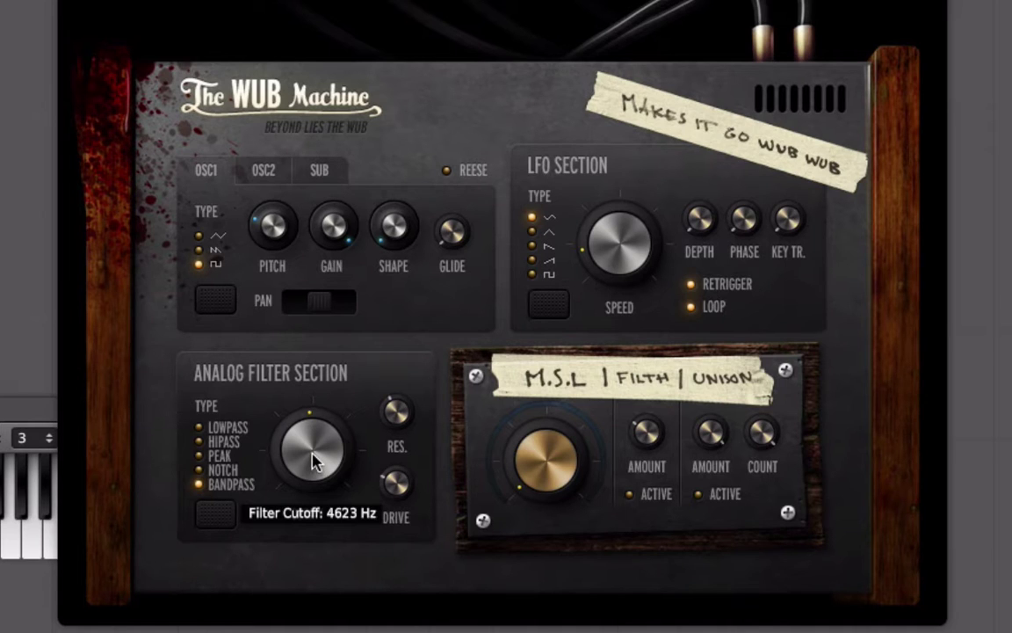
{"action": "left_click_drag", "start_coordinate": [314, 463], "coordinate": [314, 455]}
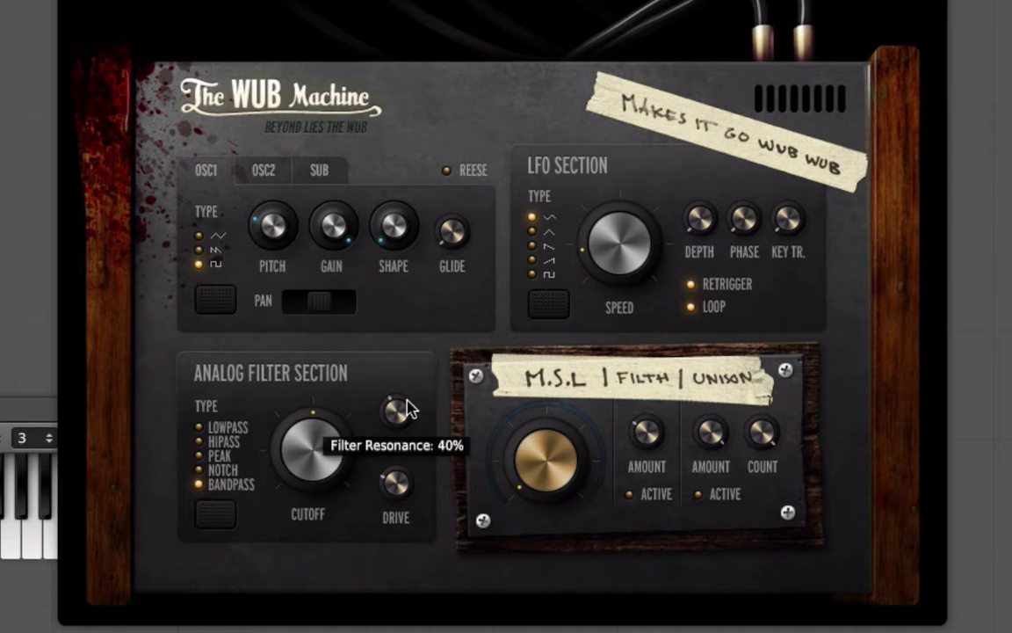
{"action": "left_click", "coordinate": [319, 176]}
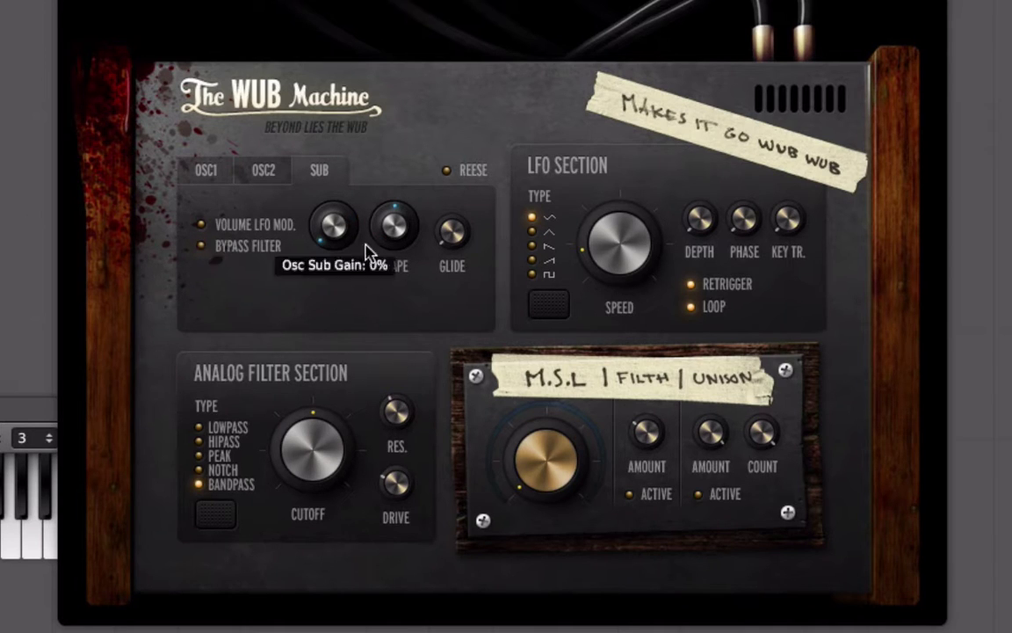
Step: Lower cutoff to about 4340 Hz, audition lowpass and hipass, return to bandpass, and raise resonance to 95%
{"action": "left_click", "coordinate": [207, 176]}
{"action": "left_click_drag", "start_coordinate": [340, 435], "coordinate": [249, 473]}
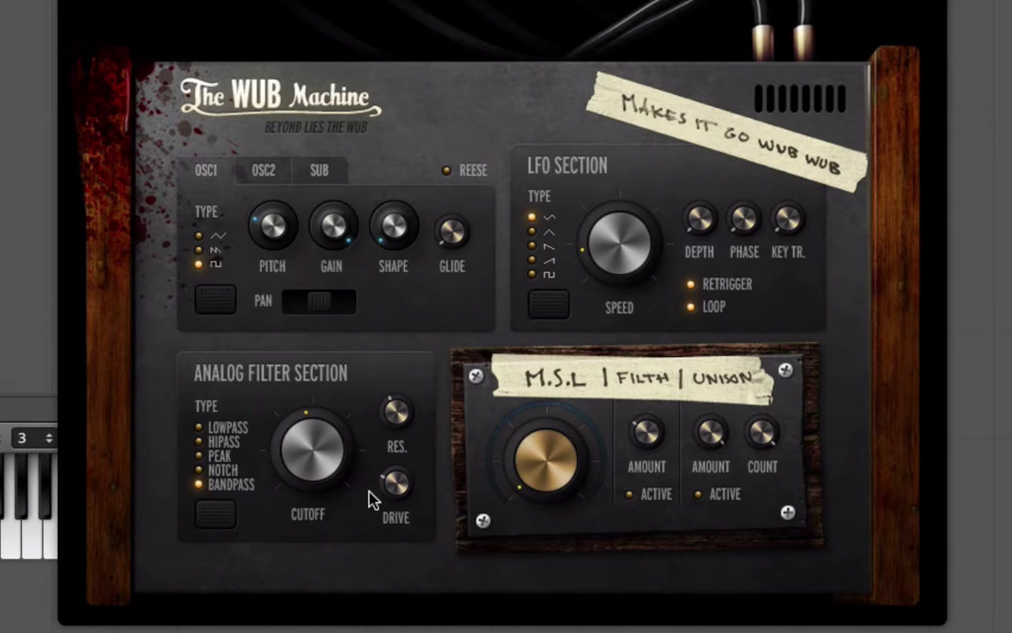
{"action": "left_click", "coordinate": [228, 431]}
{"action": "mouse_move", "coordinate": [383, 437]}
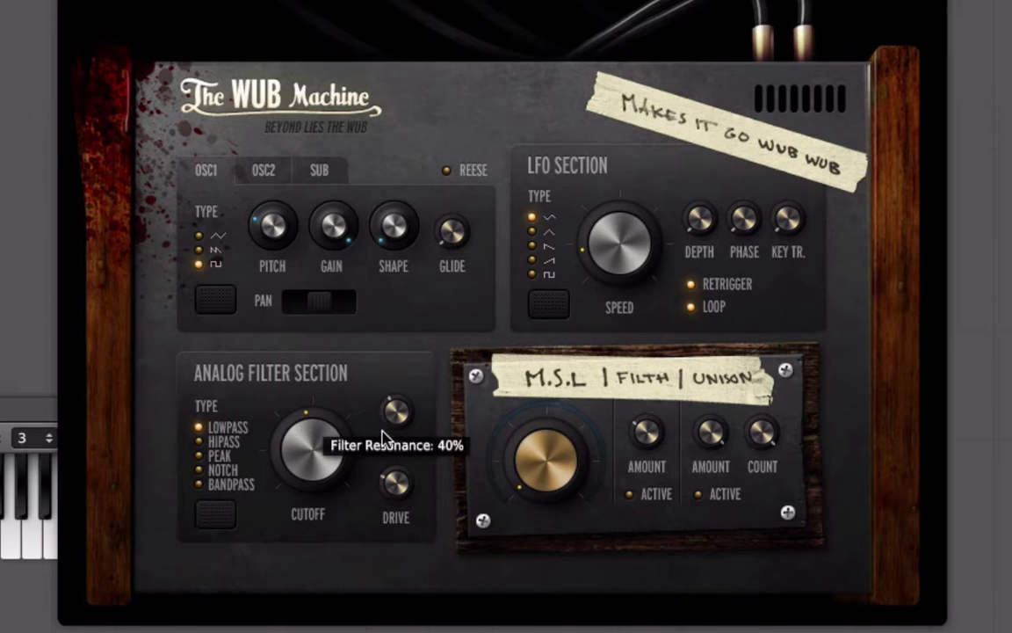
{"action": "left_click", "coordinate": [220, 443]}
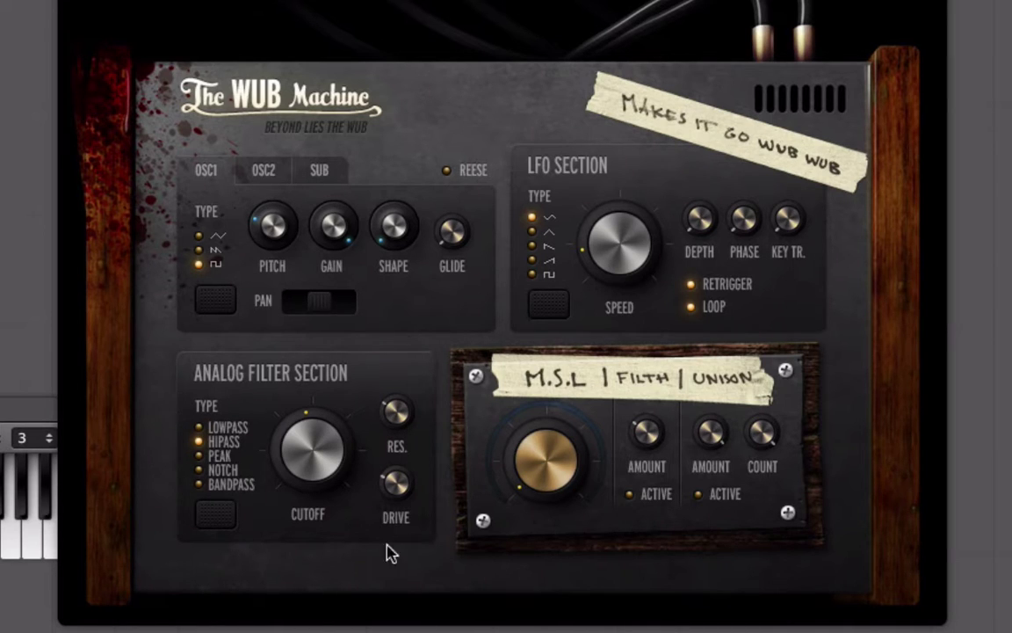
{"action": "left_click", "coordinate": [218, 482]}
{"action": "mouse_move", "coordinate": [397, 410]}
{"action": "left_click_drag", "start_coordinate": [401, 410], "coordinate": [395, 236]}
Step: Cut filter resonance to 19%, raise drive to about 36%, and lower cutoff to around 1600 Hz
{"action": "mouse_move", "coordinate": [397, 428]}
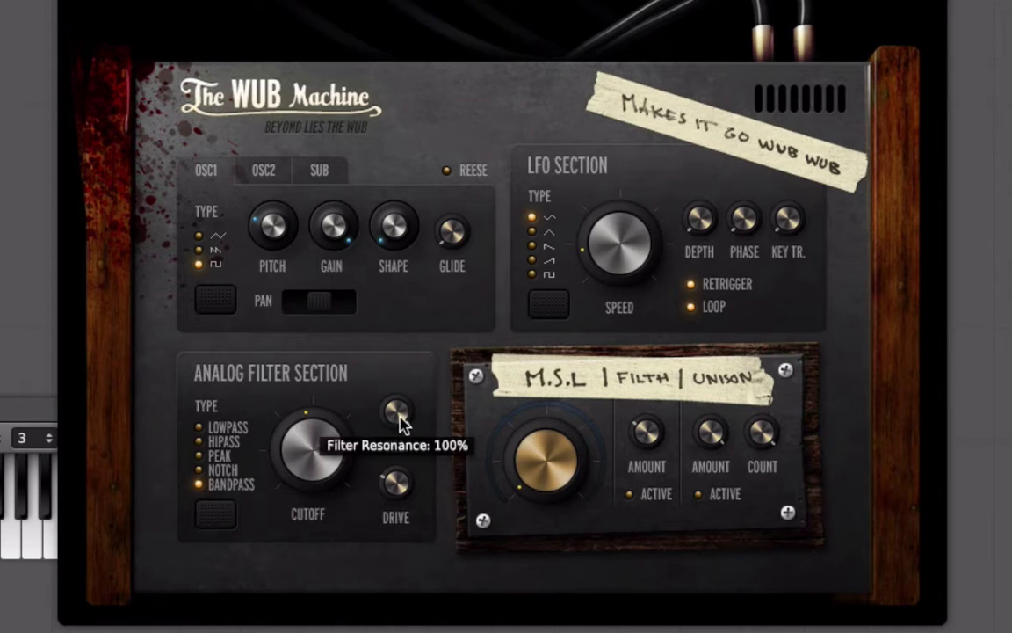
{"action": "left_click_drag", "start_coordinate": [393, 422], "coordinate": [334, 620]}
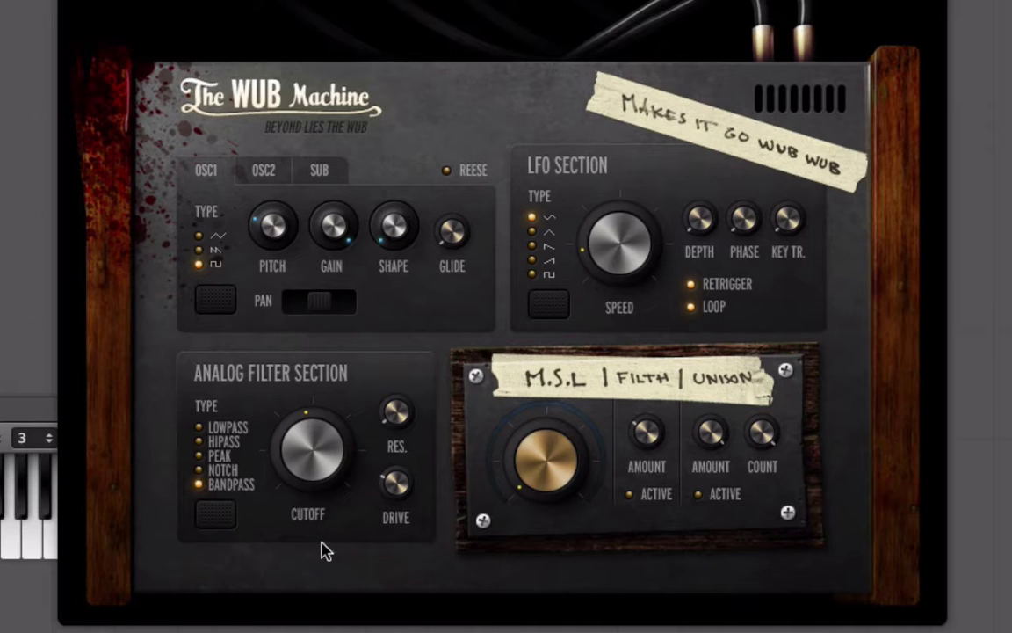
{"action": "left_click_drag", "start_coordinate": [394, 480], "coordinate": [308, 486]}
{"action": "mouse_move", "coordinate": [290, 421]}
{"action": "mouse_move", "coordinate": [391, 475]}
Step: Review the SUB, OSC1 and OSC2 settings pages
{"action": "left_click", "coordinate": [318, 176]}
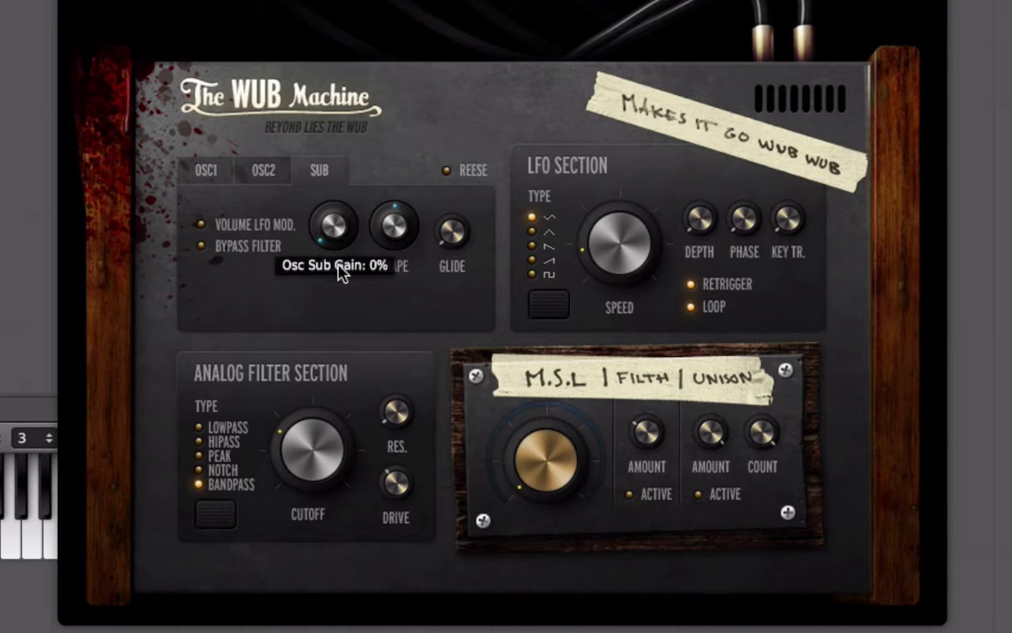
{"action": "left_click", "coordinate": [214, 171]}
{"action": "left_click", "coordinate": [265, 174]}
Step: Retune Oscillator 1's pitch, dropping it to -12 and then settling at -1
{"action": "left_click", "coordinate": [214, 175]}
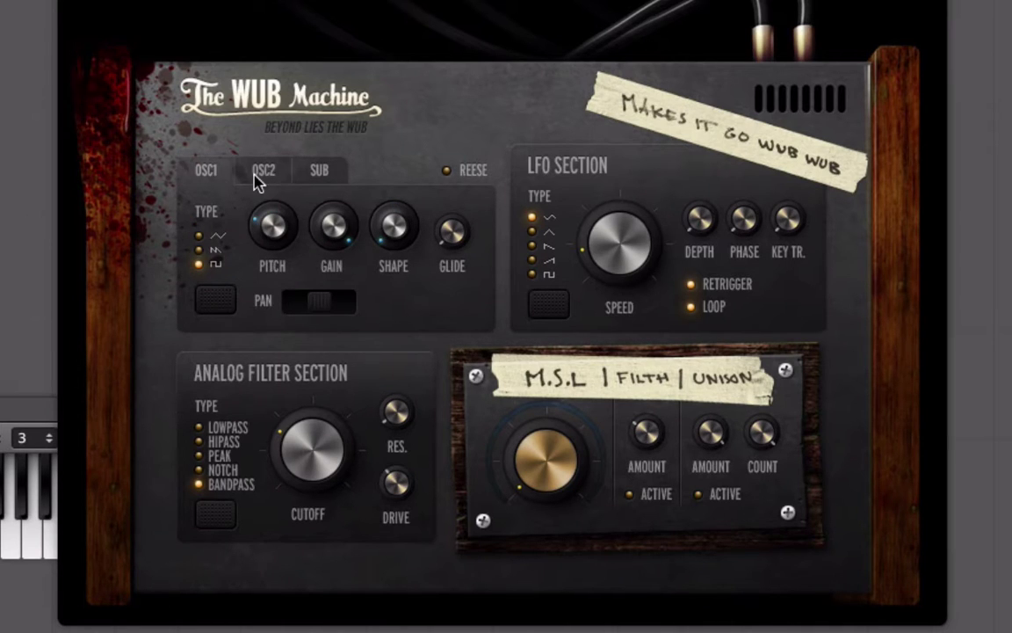
{"action": "left_click", "coordinate": [260, 181]}
{"action": "left_click", "coordinate": [206, 180]}
{"action": "mouse_move", "coordinate": [271, 224]}
{"action": "left_mouse_down"}
{"action": "mouse_move", "coordinate": [303, 218]}
{"action": "mouse_move", "coordinate": [293, 239]}
{"action": "mouse_move", "coordinate": [277, 233]}
{"action": "left_mouse_up"}
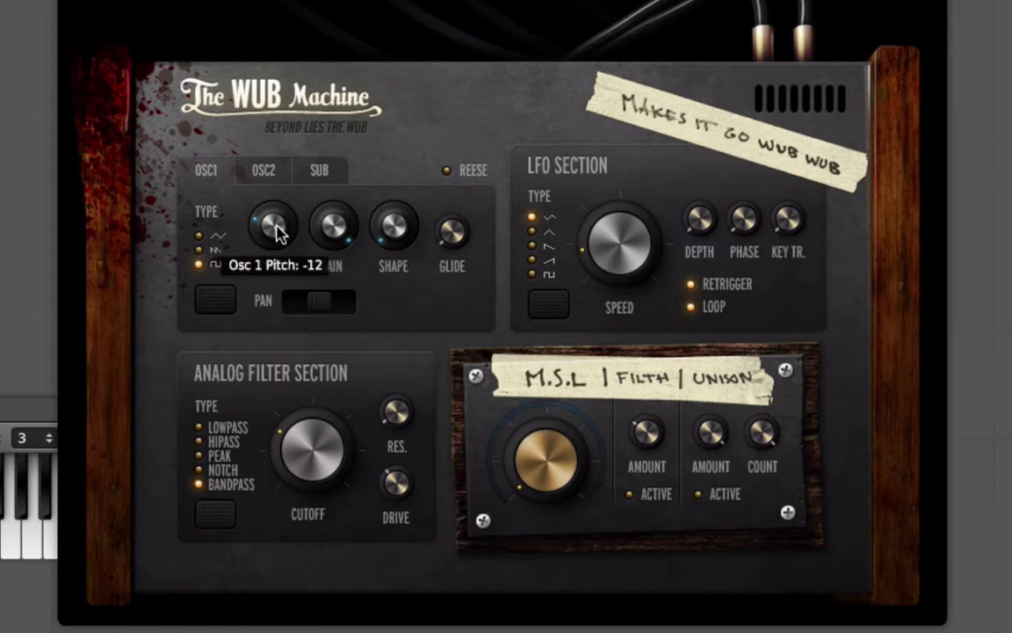
{"action": "left_click", "coordinate": [260, 176]}
{"action": "left_click", "coordinate": [218, 172]}
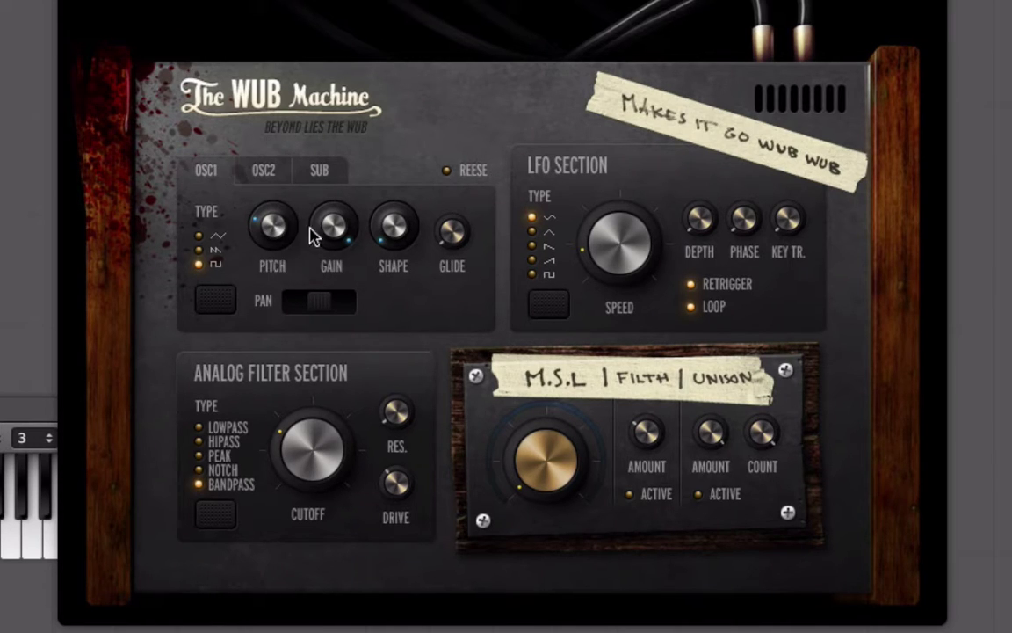
{"action": "mouse_move", "coordinate": [276, 248]}
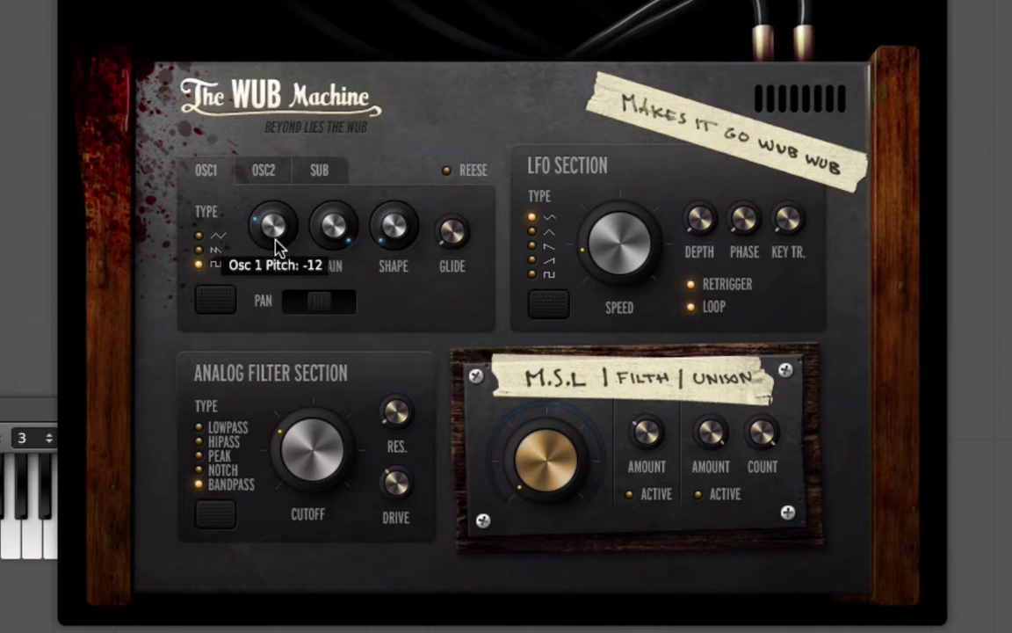
{"action": "mouse_move", "coordinate": [275, 248]}
{"action": "left_mouse_down"}
{"action": "mouse_move", "coordinate": [276, 187]}
{"action": "mouse_move", "coordinate": [276, 247]}
{"action": "mouse_move", "coordinate": [287, 242]}
{"action": "left_mouse_up"}
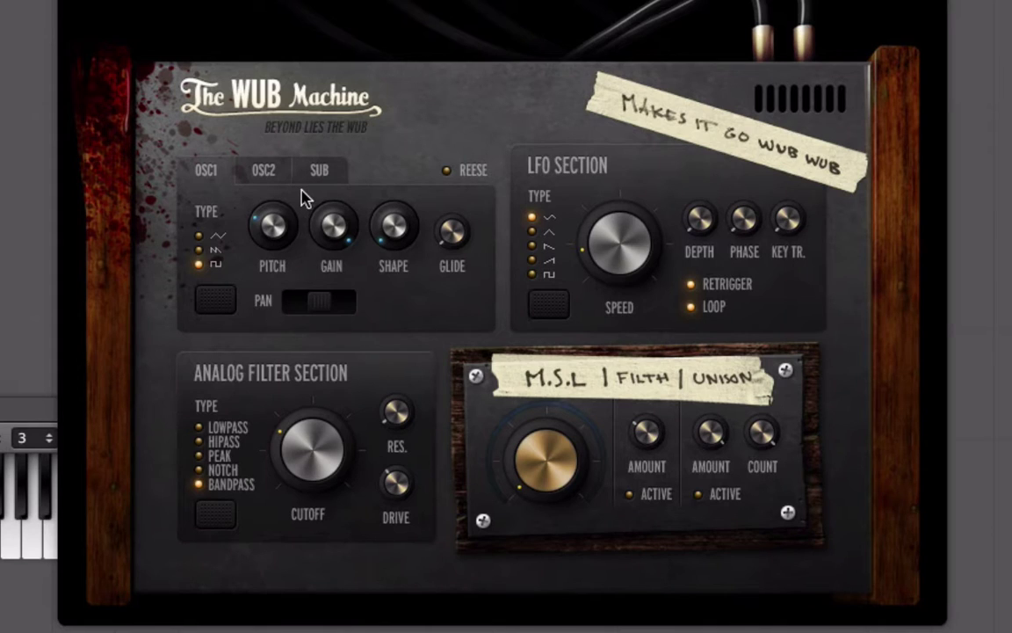
Step: Pan Oscillator 1 20% right and Oscillator 2 35% left
{"action": "mouse_move", "coordinate": [332, 226]}
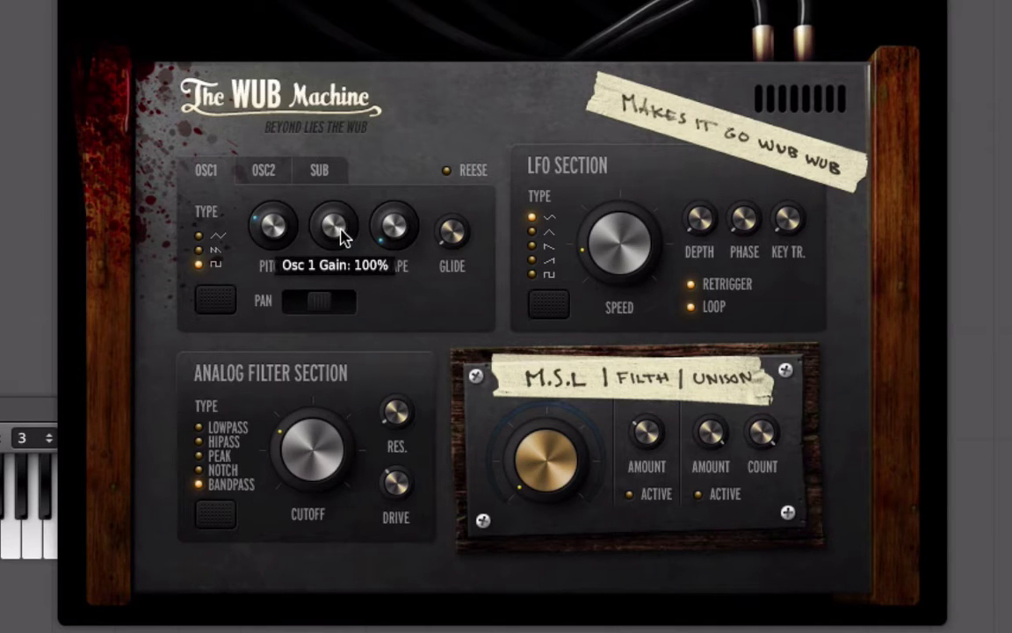
{"action": "mouse_move", "coordinate": [333, 300]}
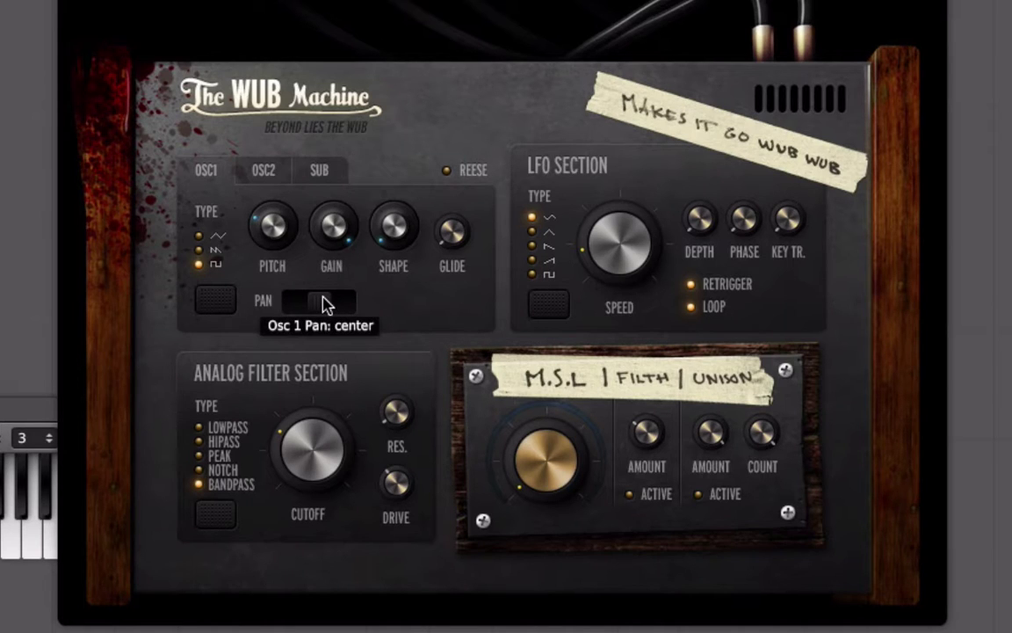
{"action": "left_click_drag", "start_coordinate": [324, 303], "coordinate": [318, 317]}
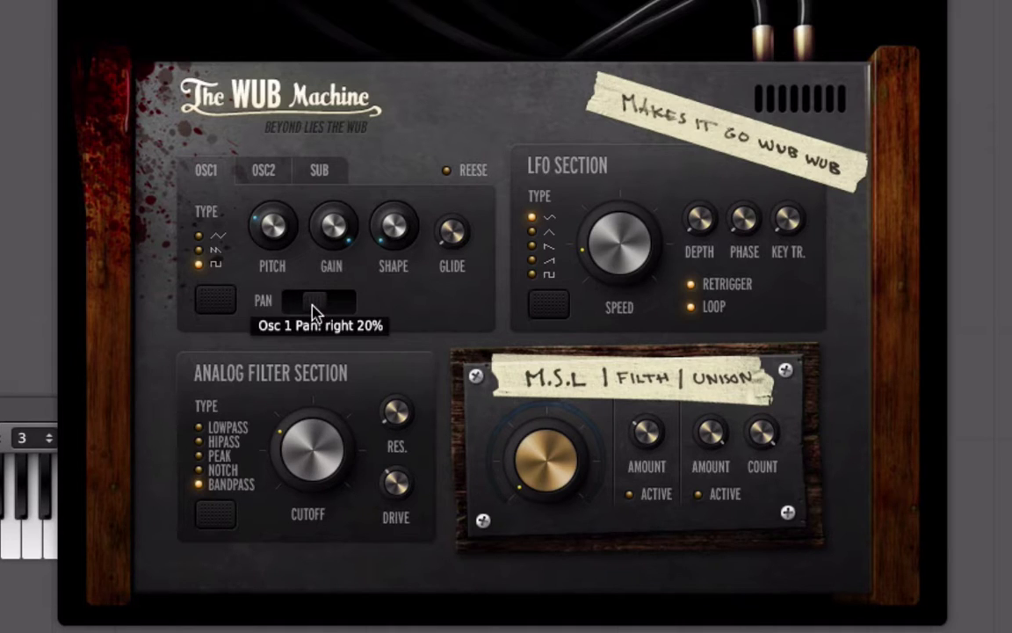
{"action": "left_click", "coordinate": [260, 165]}
{"action": "left_click_drag", "start_coordinate": [328, 298], "coordinate": [339, 302]}
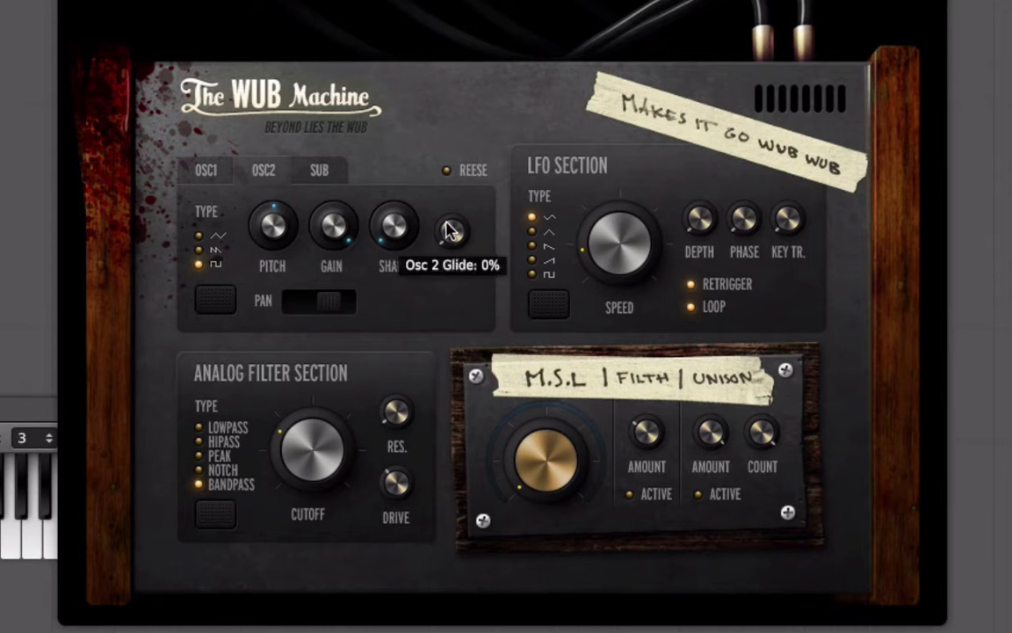
Step: Give Oscillator 2 a saw waveform with 6% shape, and add slight shape to Oscillator 1
{"action": "mouse_move", "coordinate": [400, 233]}
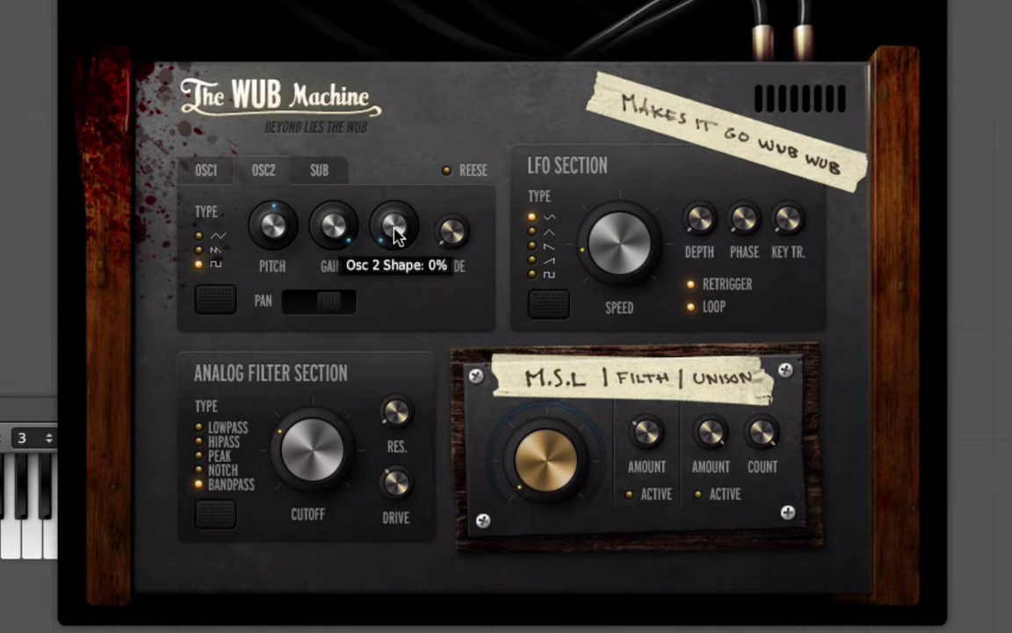
{"action": "left_click_drag", "start_coordinate": [400, 233], "coordinate": [345, 125]}
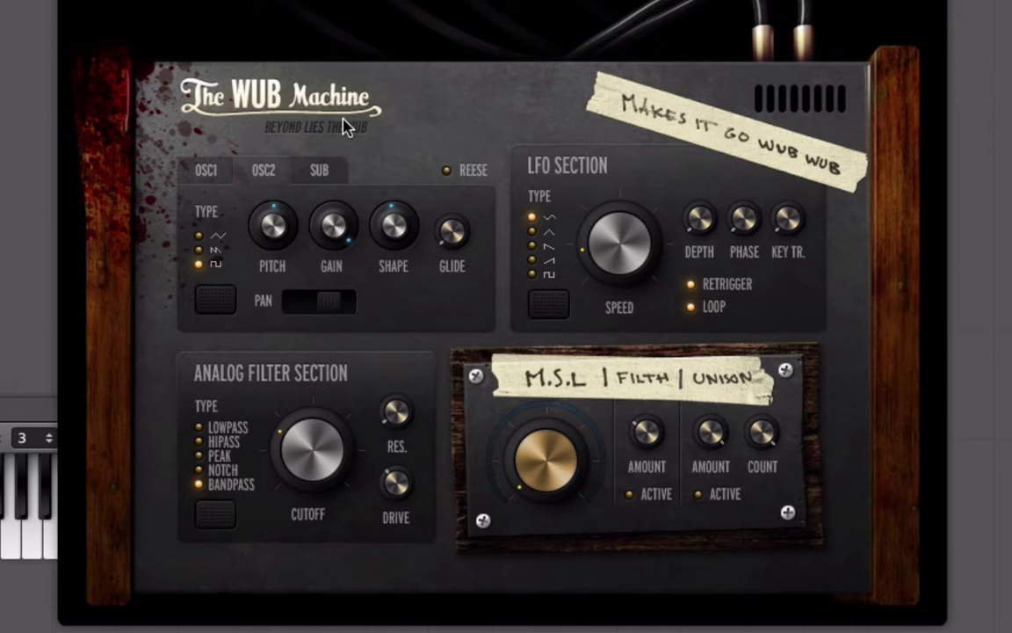
{"action": "left_click", "coordinate": [217, 301]}
{"action": "left_click", "coordinate": [213, 297]}
{"action": "left_click", "coordinate": [206, 169]}
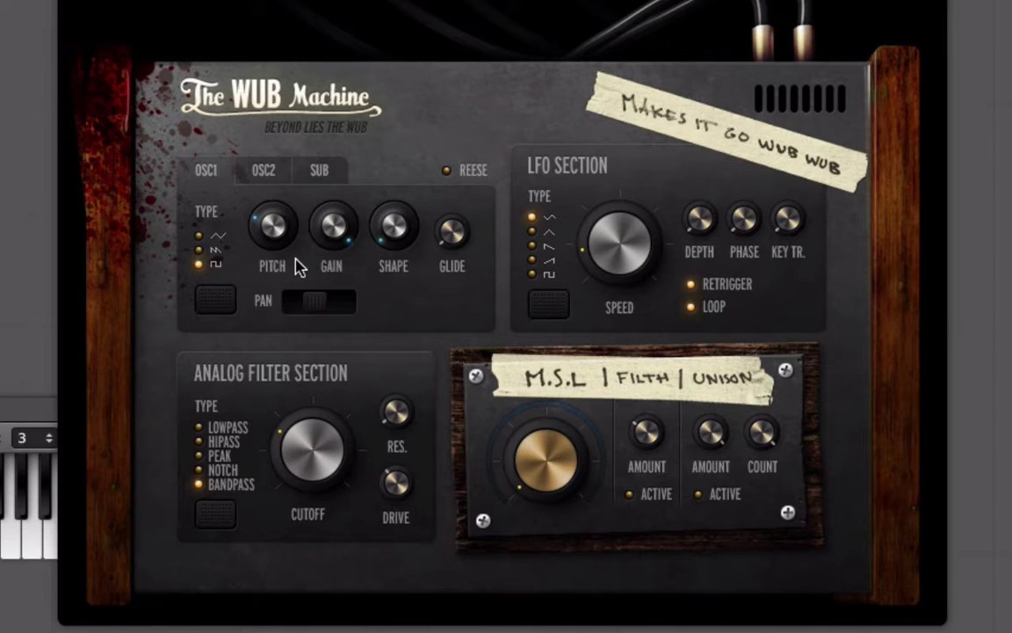
{"action": "left_click_drag", "start_coordinate": [387, 221], "coordinate": [390, 208]}
Step: Set the sub oscillator's shape to 0% and gain to 100%, and make it bypass the filter
{"action": "left_click", "coordinate": [322, 171]}
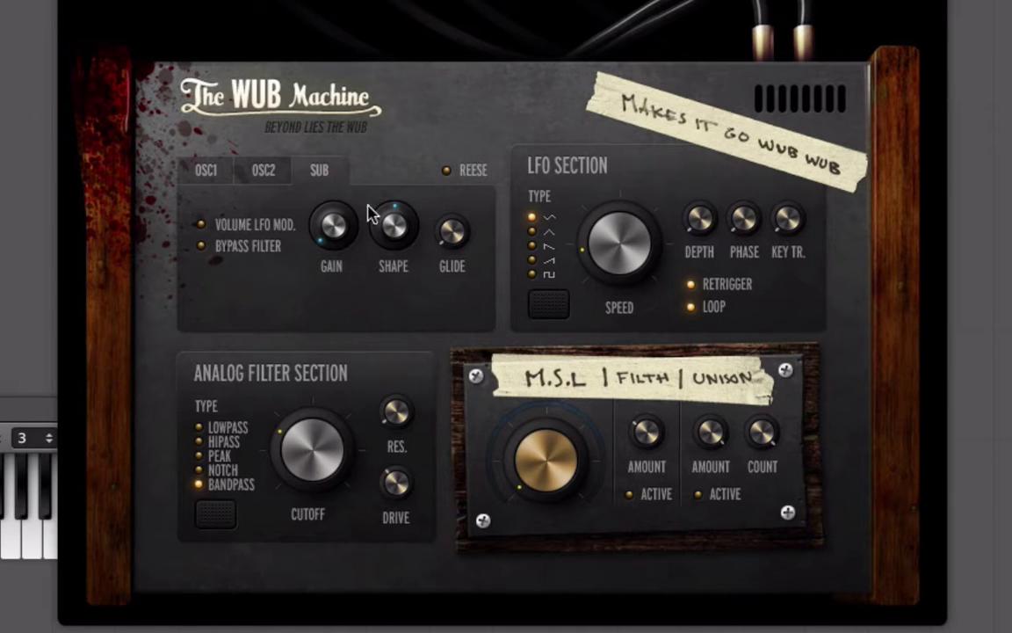
{"action": "left_click_drag", "start_coordinate": [397, 225], "coordinate": [401, 382]}
{"action": "left_click_drag", "start_coordinate": [380, 252], "coordinate": [369, 215]}
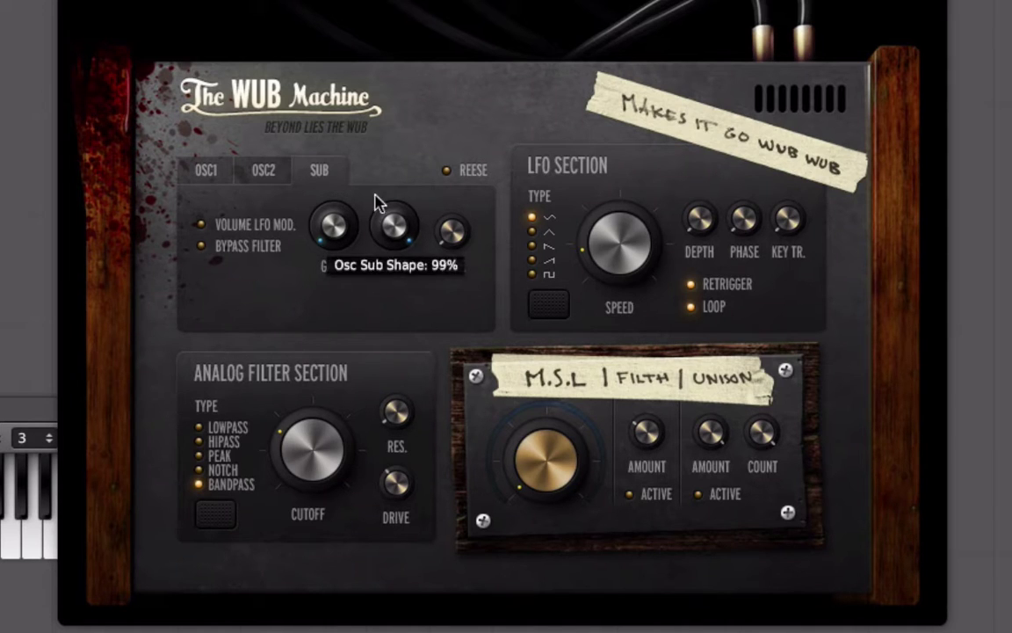
{"action": "left_click_drag", "start_coordinate": [395, 249], "coordinate": [367, 571]}
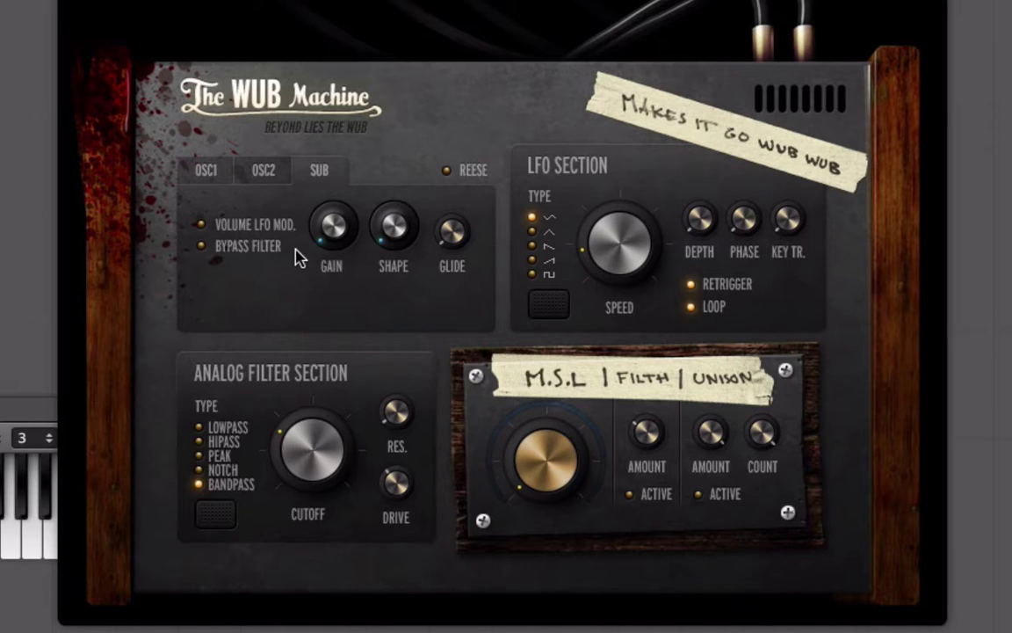
{"action": "mouse_move", "coordinate": [339, 251]}
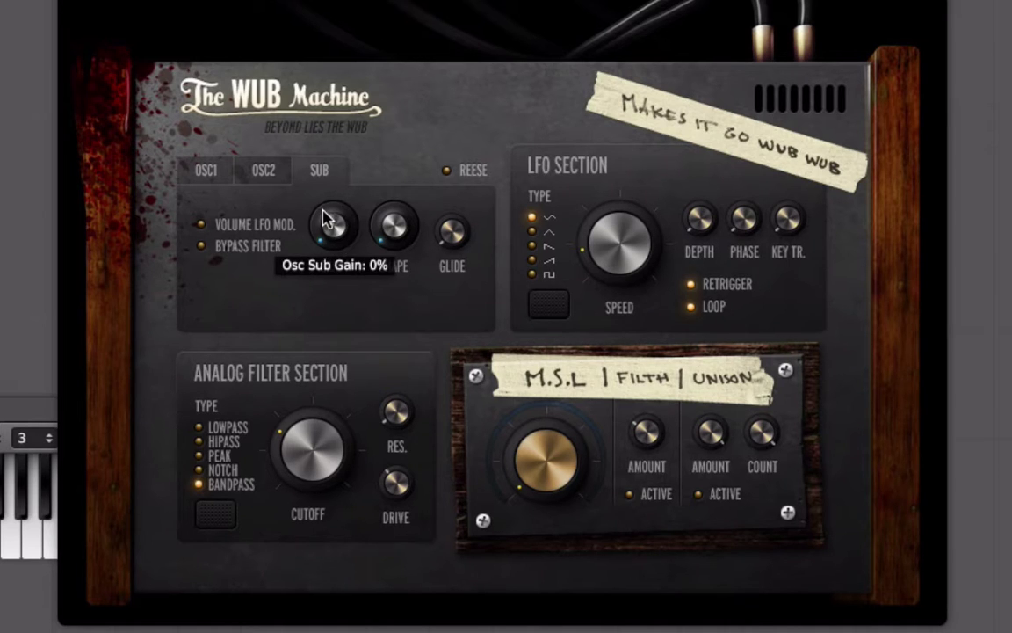
{"action": "left_click_drag", "start_coordinate": [327, 224], "coordinate": [310, 0]}
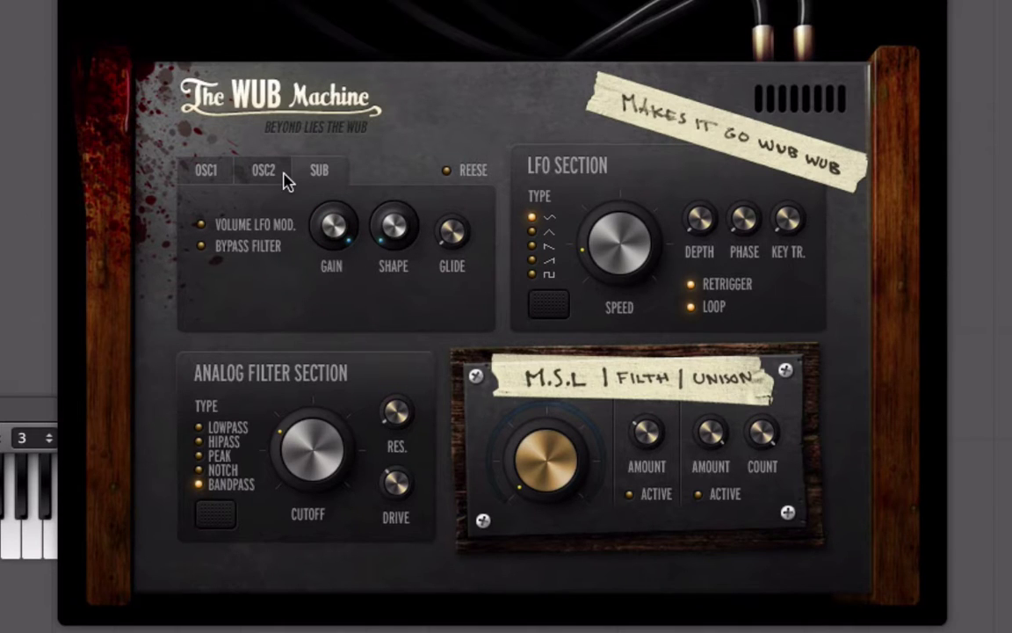
{"action": "left_click", "coordinate": [235, 250]}
Step: Raise Oscillator 1's pitch from -12 and set Oscillator 2's pitch to +12
{"action": "left_click", "coordinate": [219, 176]}
{"action": "mouse_move", "coordinate": [270, 242]}
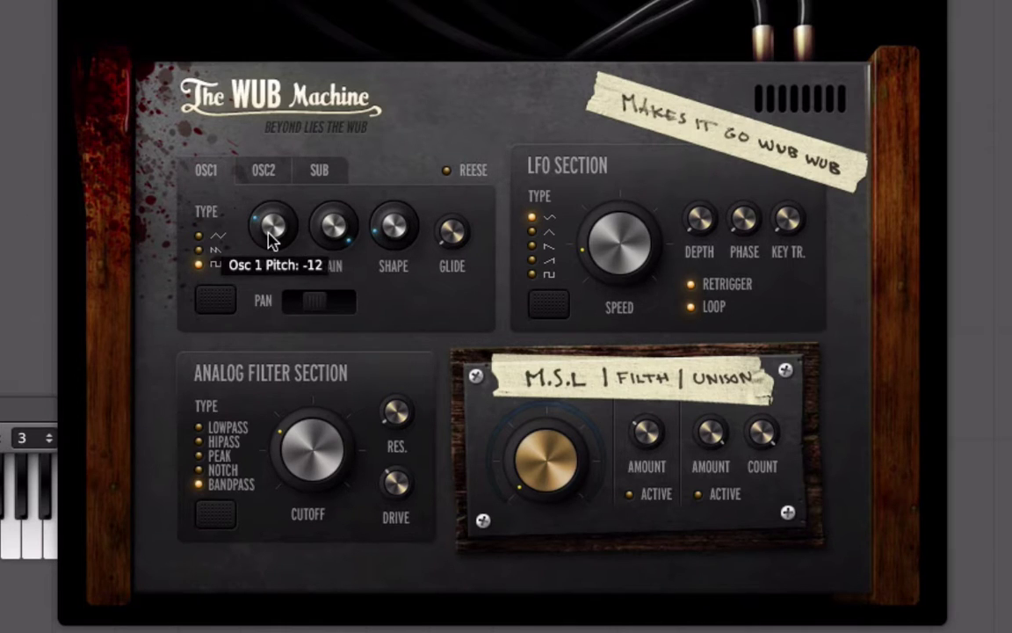
{"action": "left_click_drag", "start_coordinate": [271, 242], "coordinate": [261, 174]}
{"action": "left_click", "coordinate": [261, 171]}
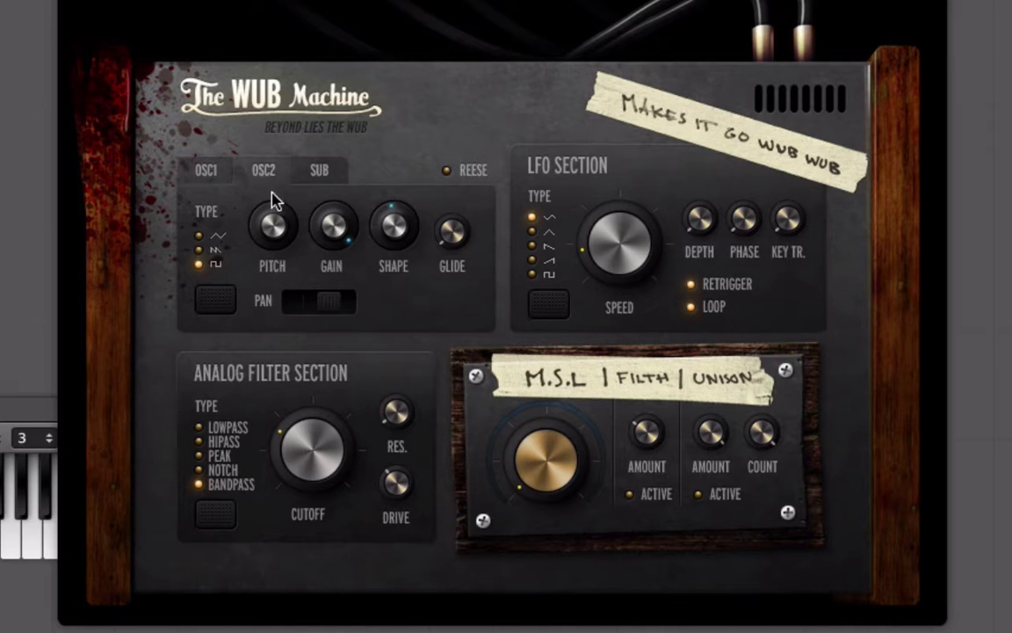
{"action": "left_click_drag", "start_coordinate": [268, 216], "coordinate": [274, 163]}
Step: Lower Oscillator 2's gain to 82% and Oscillator 1's gain to 77%
{"action": "mouse_move", "coordinate": [327, 225]}
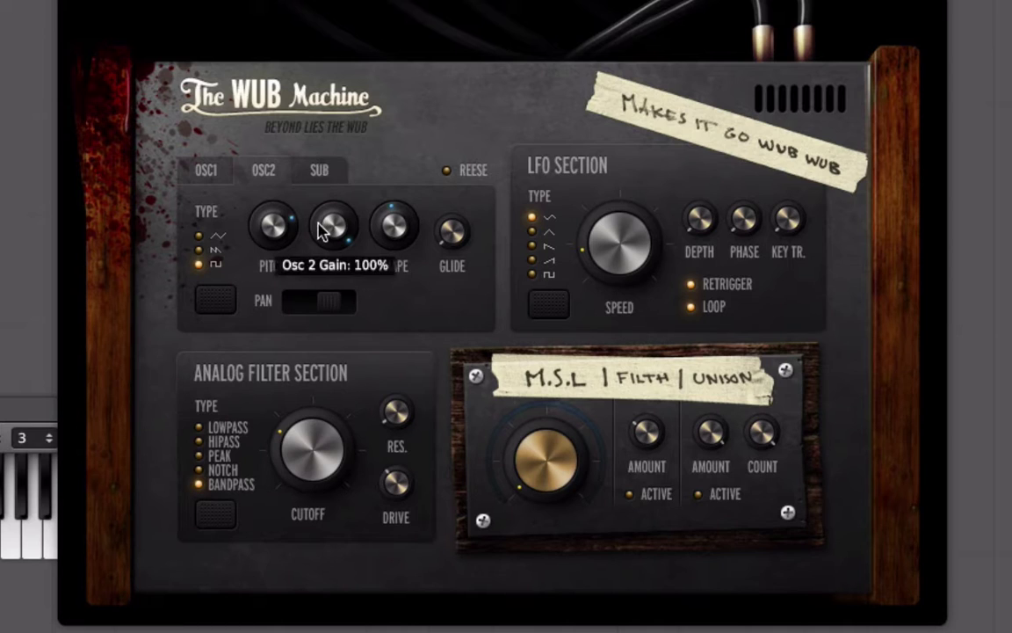
{"action": "left_click_drag", "start_coordinate": [333, 225], "coordinate": [324, 277]}
{"action": "left_click", "coordinate": [205, 170]}
{"action": "mouse_move", "coordinate": [318, 216]}
{"action": "left_click_drag", "start_coordinate": [318, 216], "coordinate": [318, 267]}
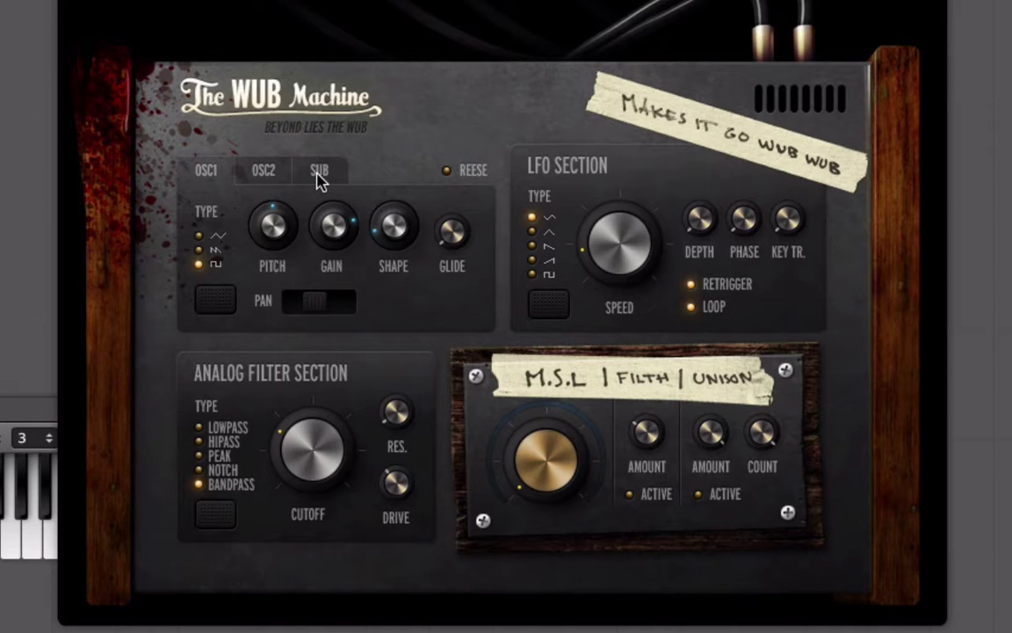
{"action": "left_click", "coordinate": [321, 177]}
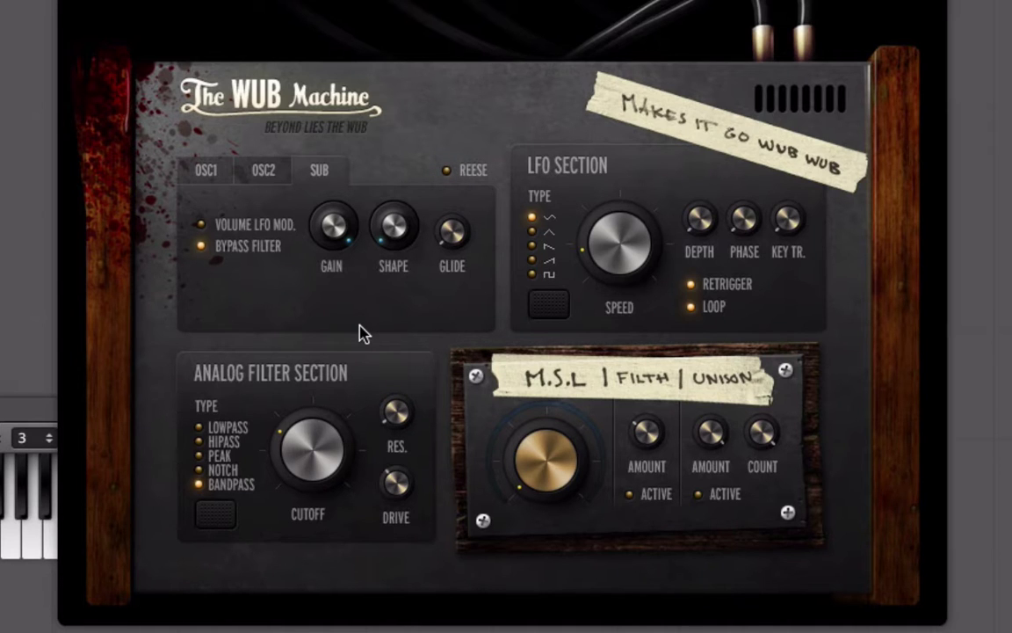
Step: Give Oscillator 1 a glide of about 16%
{"action": "left_click", "coordinate": [201, 172]}
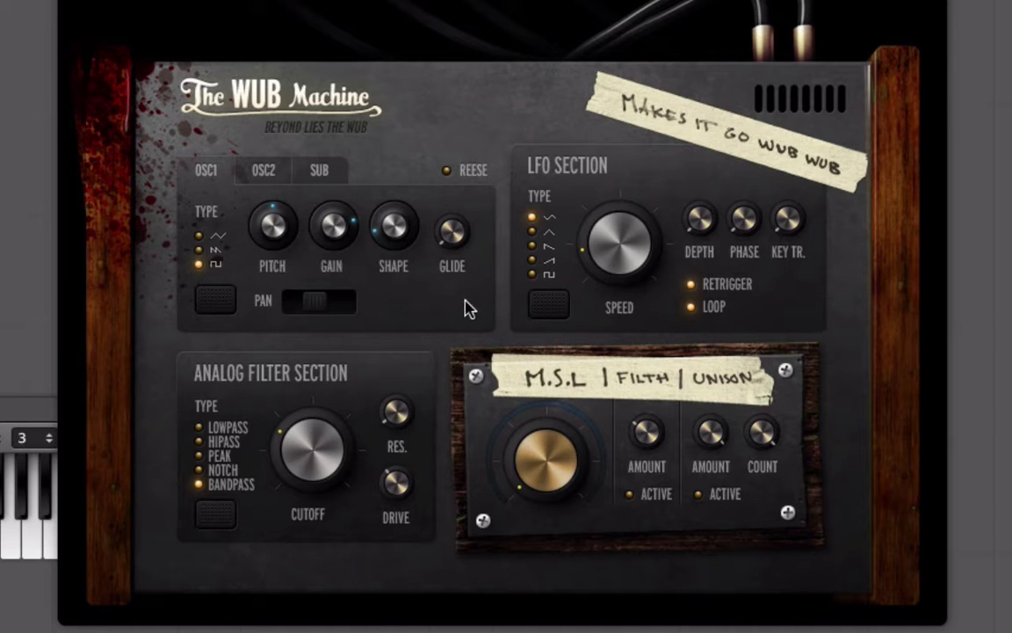
{"action": "left_click_drag", "start_coordinate": [451, 242], "coordinate": [442, 181]}
{"action": "left_click_drag", "start_coordinate": [450, 219], "coordinate": [448, 171]}
{"action": "left_click_drag", "start_coordinate": [457, 245], "coordinate": [426, 448]}
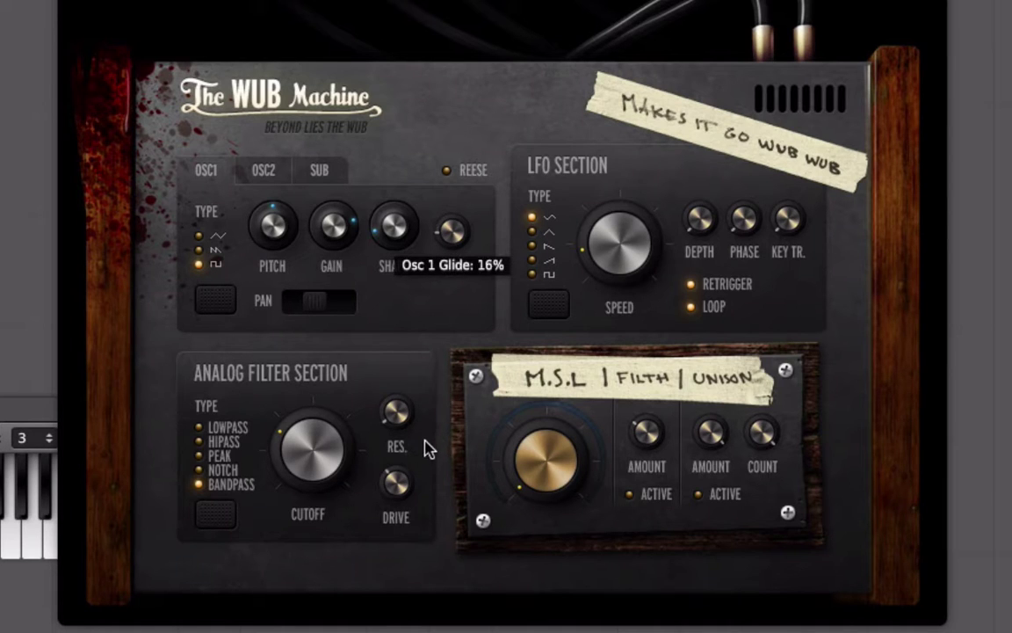
Step: Lower Oscillator 2's gain to 60% and set the filter cutoff to about 2066 Hz
{"action": "left_click", "coordinate": [278, 172]}
{"action": "left_click_drag", "start_coordinate": [333, 227], "coordinate": [323, 252]}
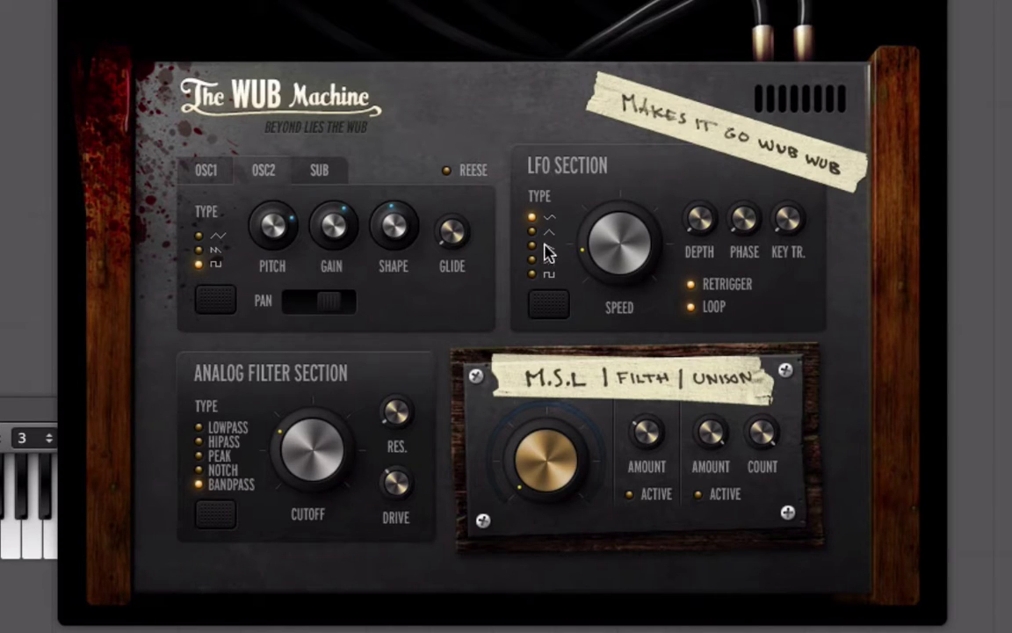
{"action": "left_click_drag", "start_coordinate": [327, 455], "coordinate": [304, 444]}
Step: Drop the filter cutoff to about 944 Hz and settle the LFO depth near 28%
{"action": "mouse_move", "coordinate": [712, 237]}
{"action": "left_click_drag", "start_coordinate": [713, 234], "coordinate": [693, 53]}
{"action": "mouse_move", "coordinate": [347, 446]}
{"action": "left_click_drag", "start_coordinate": [347, 445], "coordinate": [395, 474]}
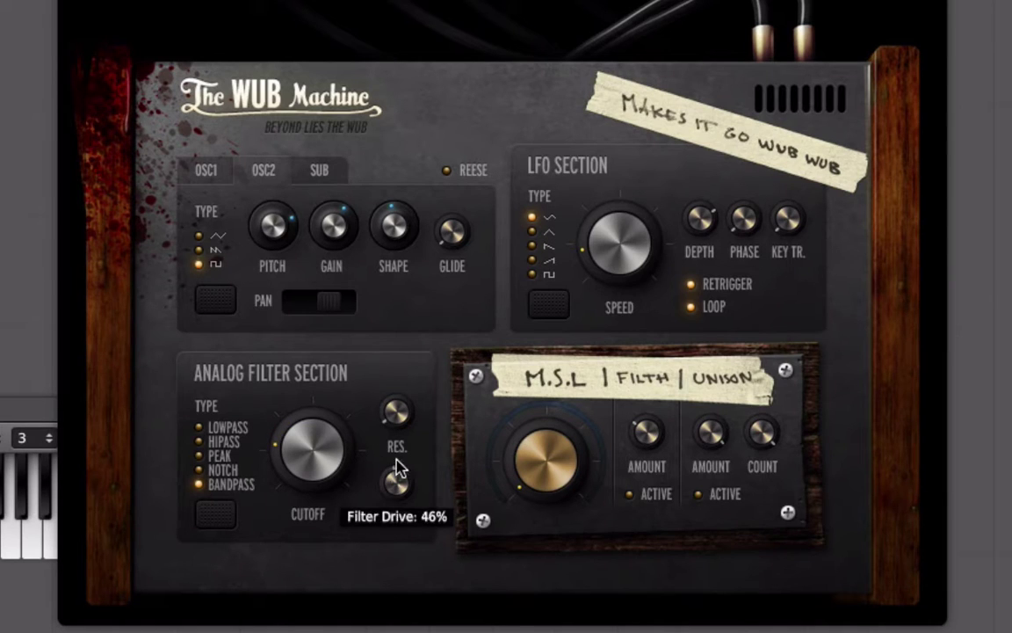
{"action": "mouse_move", "coordinate": [668, 230]}
{"action": "left_click_drag", "start_coordinate": [700, 218], "coordinate": [664, 330]}
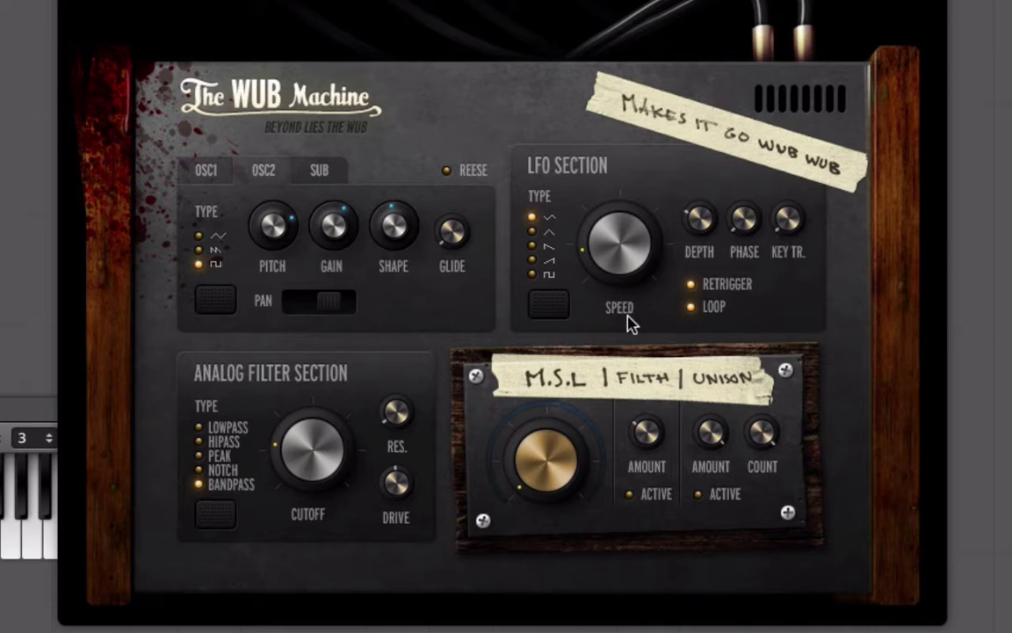
Step: Set the LFO to its third waveform with depth about 65% and speed about 32%
{"action": "left_click", "coordinate": [545, 309]}
{"action": "left_click", "coordinate": [545, 309]}
{"action": "left_click_drag", "start_coordinate": [606, 276], "coordinate": [613, 205]}
{"action": "left_click_drag", "start_coordinate": [684, 214], "coordinate": [680, 120]}
{"action": "left_click_drag", "start_coordinate": [601, 251], "coordinate": [596, 267]}
Step: Bring up the sub-oscillator settings and settle the LFO on its fourth waveform at slower speed
{"action": "left_click", "coordinate": [320, 169]}
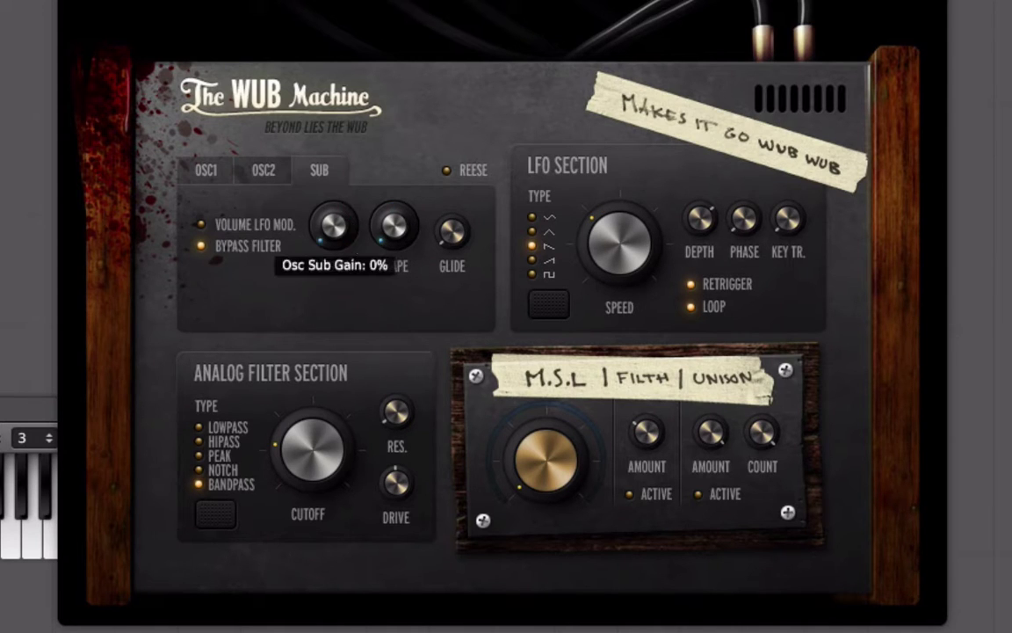
{"action": "left_click", "coordinate": [546, 307]}
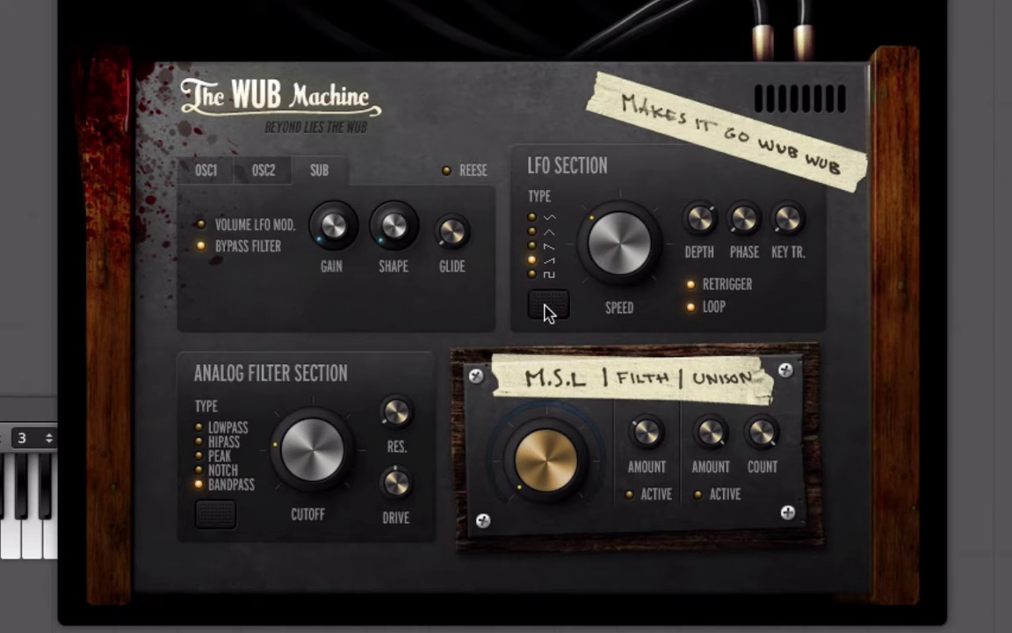
{"action": "left_click", "coordinate": [547, 308]}
{"action": "left_click_drag", "start_coordinate": [557, 230], "coordinate": [551, 247]}
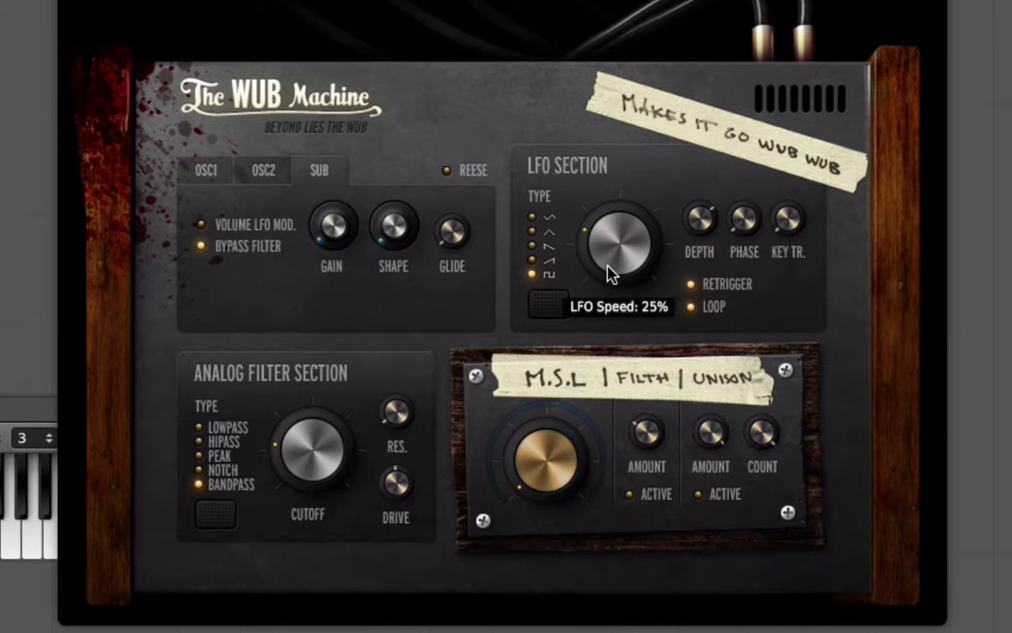
{"action": "left_click", "coordinate": [548, 304]}
{"action": "left_click", "coordinate": [548, 304]}
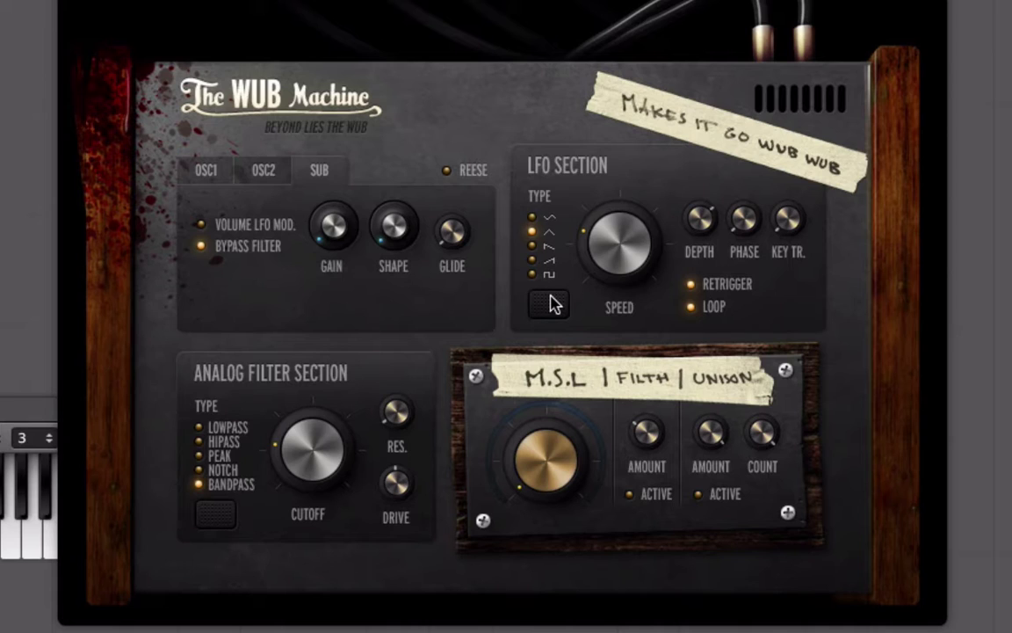
{"action": "left_click", "coordinate": [548, 304]}
{"action": "left_click", "coordinate": [548, 304]}
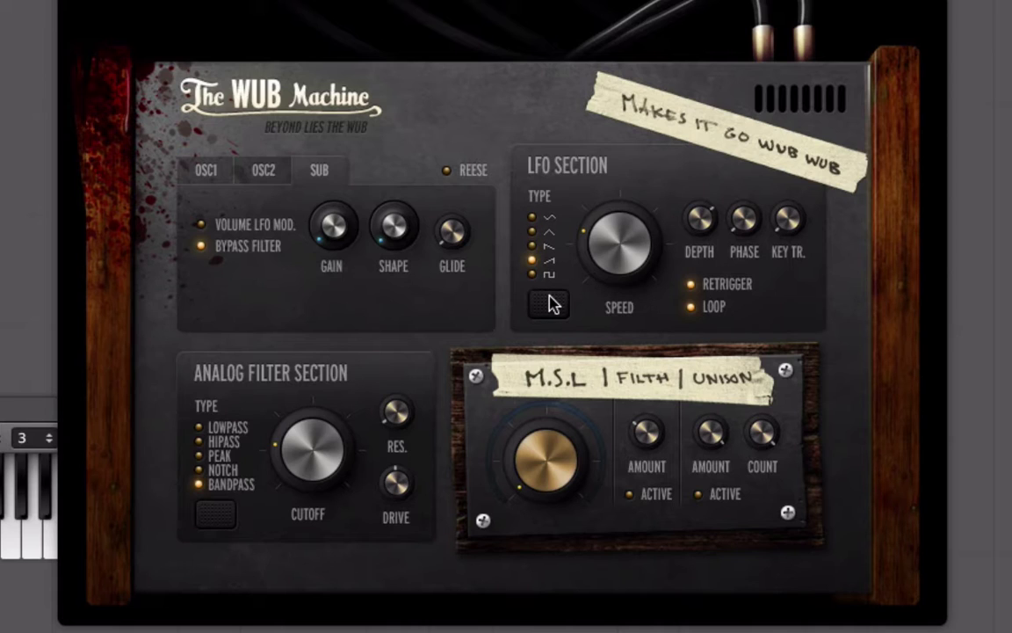
{"action": "left_click", "coordinate": [548, 304]}
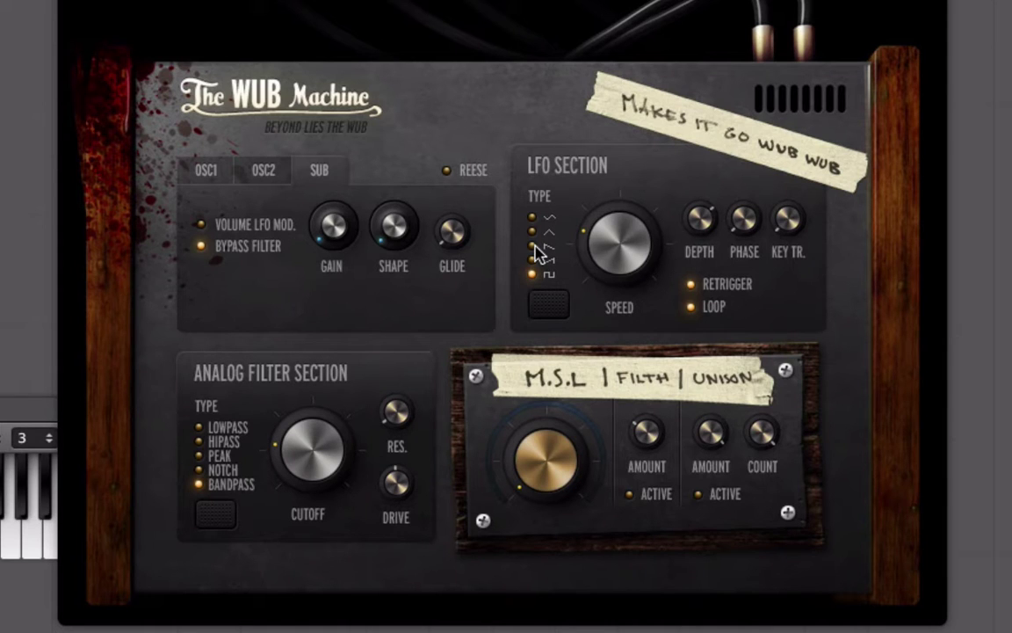
{"action": "mouse_move", "coordinate": [306, 430]}
{"action": "left_click", "coordinate": [547, 244]}
{"action": "left_click", "coordinate": [547, 303]}
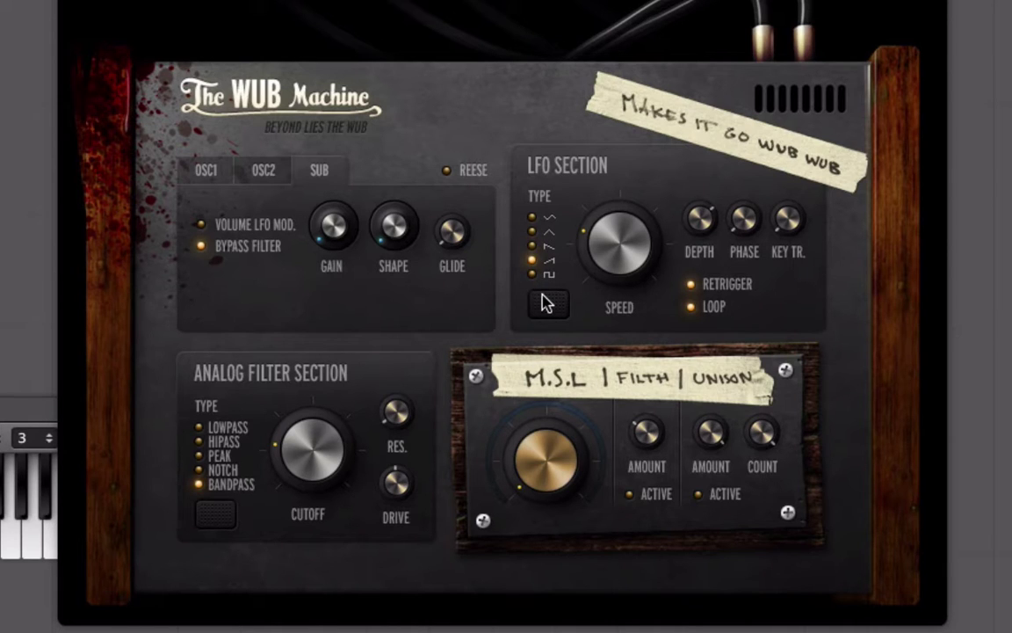
Step: Keep LFO looping on, set the LFO speed to about 26%, and switch retriggering off
{"action": "mouse_move", "coordinate": [624, 251]}
{"action": "scroll", "coordinate": [622, 249], "scroll_direction": "up", "scroll_amount": 3}
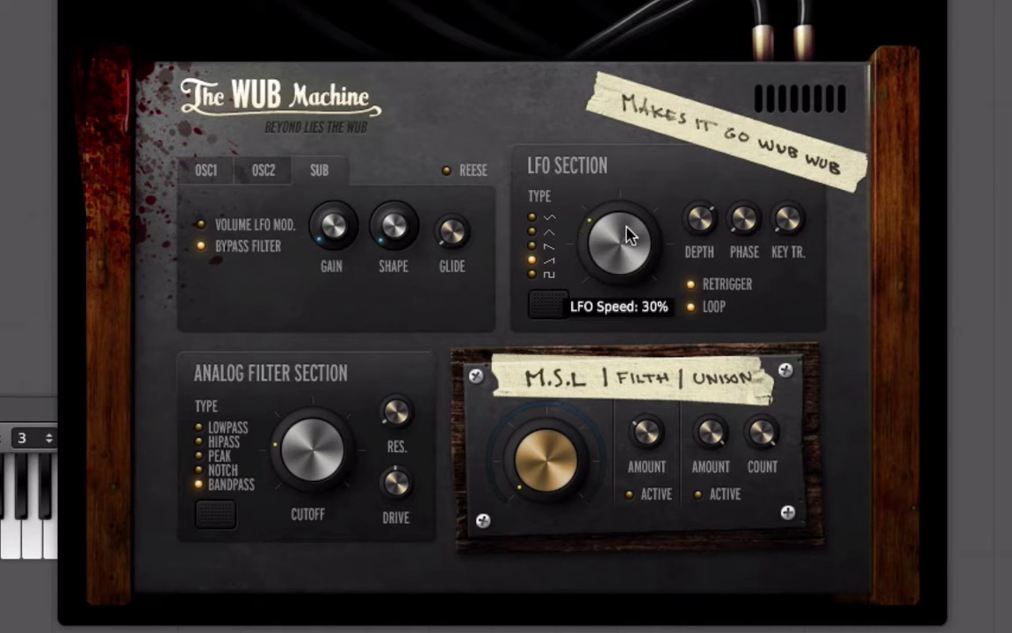
{"action": "scroll", "coordinate": [622, 250], "scroll_direction": "down", "scroll_amount": 2}
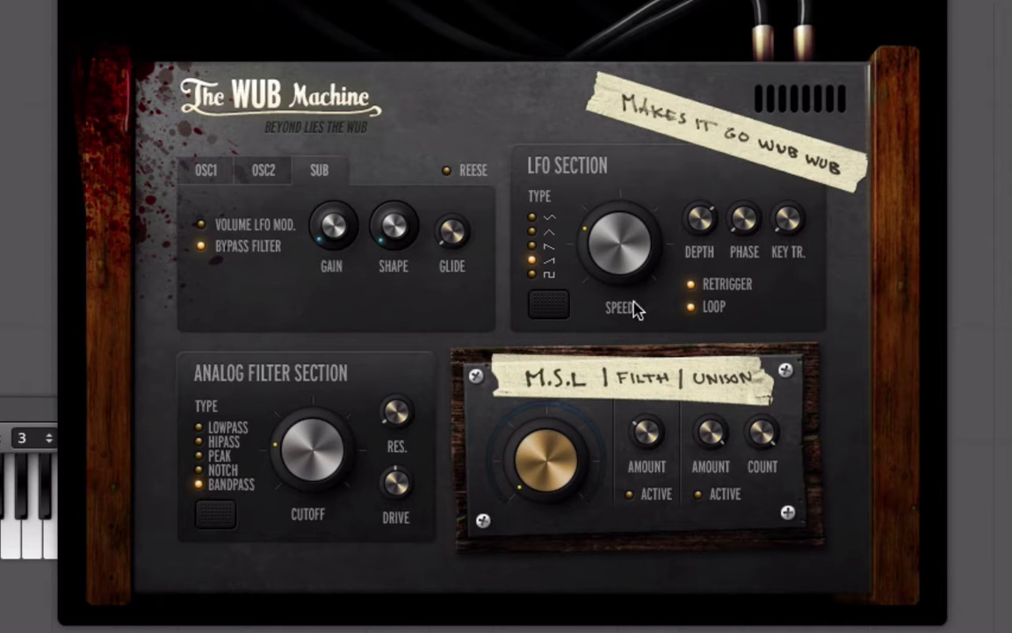
{"action": "left_click", "coordinate": [716, 312]}
{"action": "left_click_drag", "start_coordinate": [624, 284], "coordinate": [618, 303]}
{"action": "left_click", "coordinate": [691, 309]}
{"action": "left_click_drag", "start_coordinate": [571, 233], "coordinate": [612, 211]}
{"action": "left_click", "coordinate": [725, 283]}
{"action": "mouse_move", "coordinate": [743, 230]}
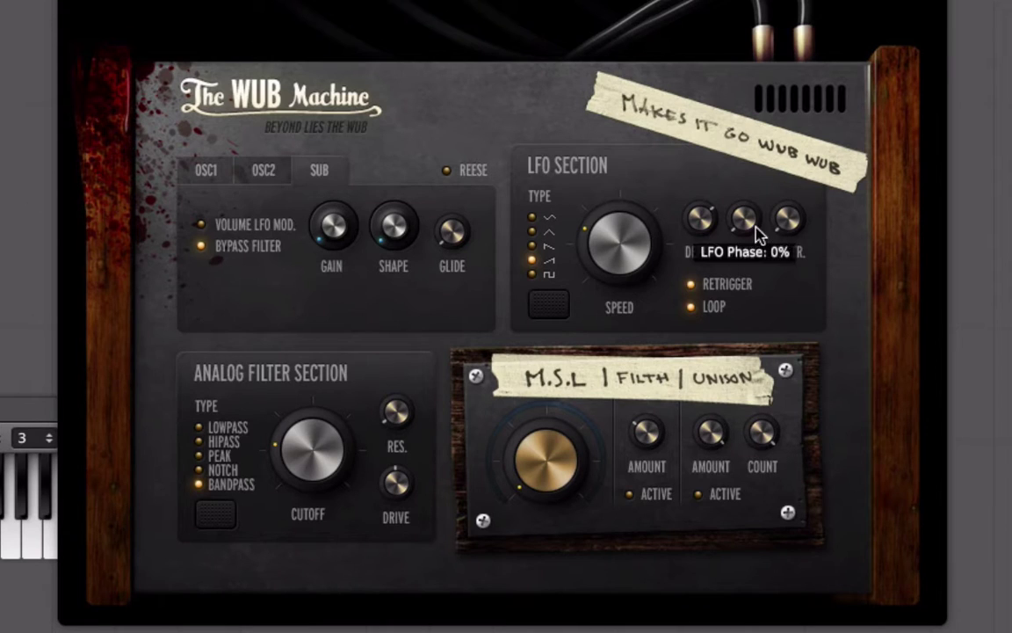
Step: Set LFO phase to about 44%, speed 21%, sub gain about 55%, and slight key tracking
{"action": "left_click_drag", "start_coordinate": [758, 235], "coordinate": [745, 167]}
{"action": "left_click_drag", "start_coordinate": [745, 219], "coordinate": [684, 127]}
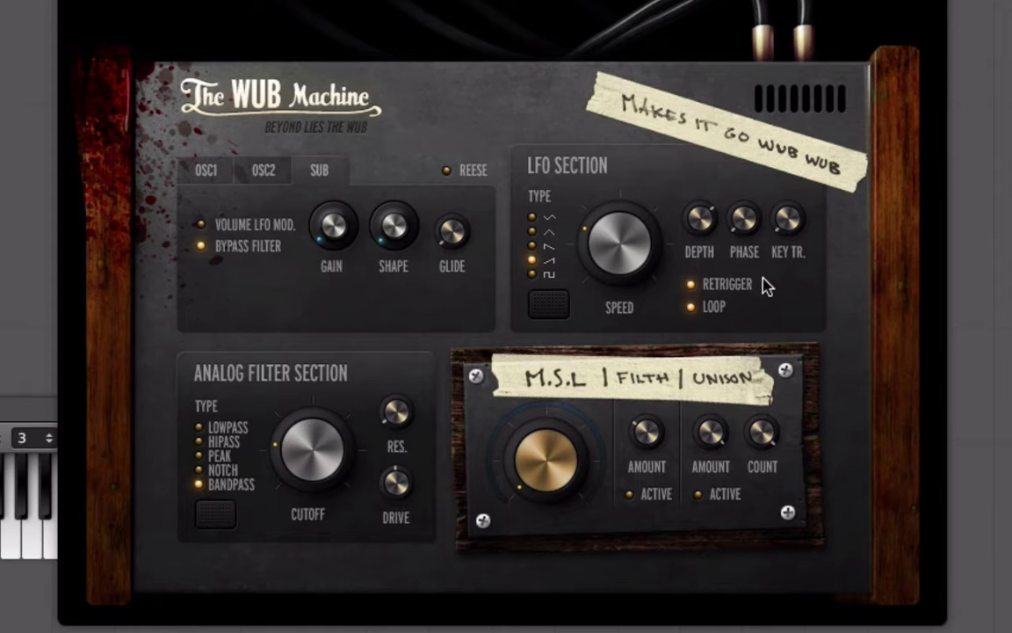
{"action": "left_click_drag", "start_coordinate": [652, 244], "coordinate": [650, 258]}
{"action": "mouse_move", "coordinate": [776, 238]}
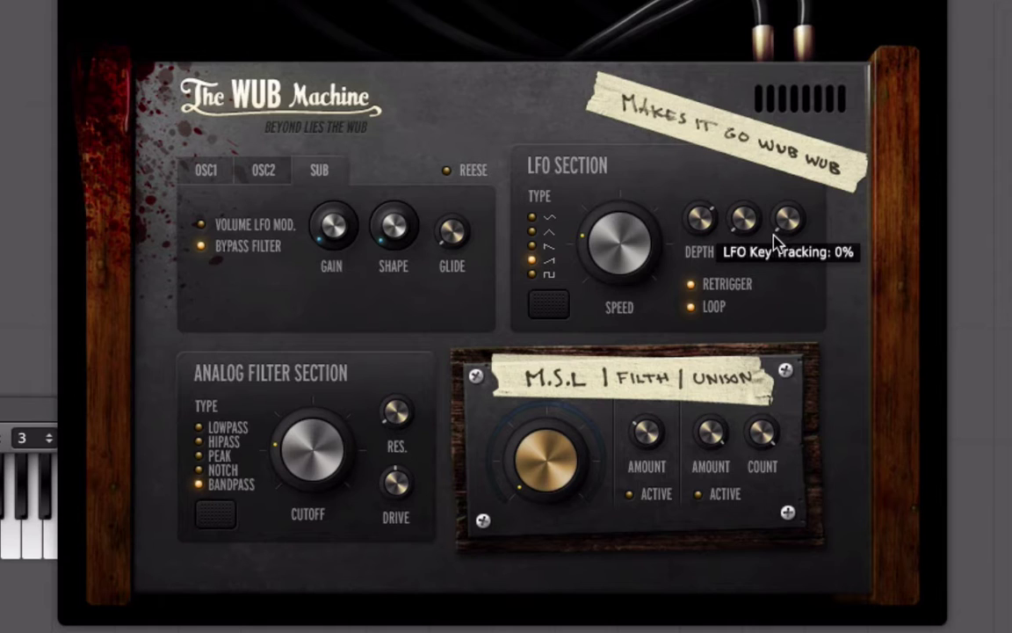
{"action": "left_click_drag", "start_coordinate": [334, 225], "coordinate": [256, 76]}
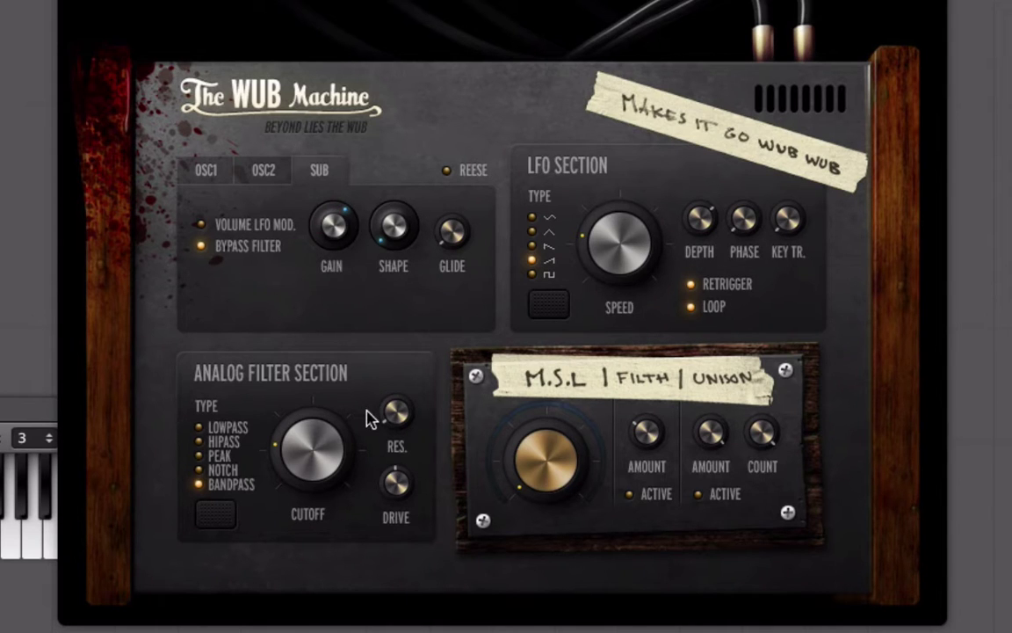
{"action": "left_click_drag", "start_coordinate": [788, 218], "coordinate": [788, 176]}
Step: Switch the filter to lowpass with cutoff about 1477 Hz and resonance 17%
{"action": "left_click", "coordinate": [264, 172]}
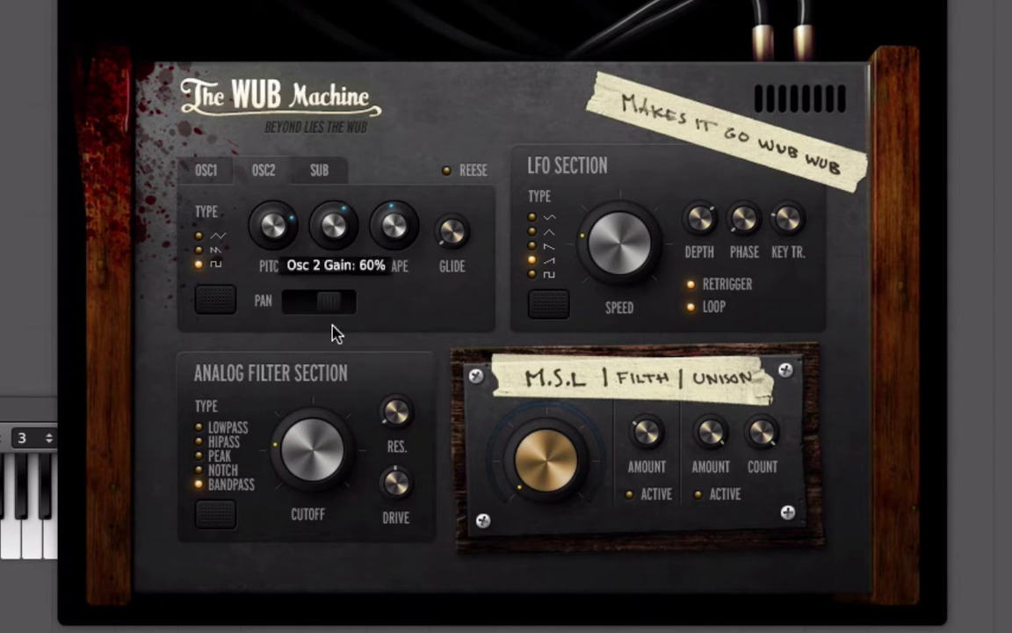
{"action": "left_click", "coordinate": [213, 514]}
{"action": "left_click_drag", "start_coordinate": [332, 473], "coordinate": [330, 449]}
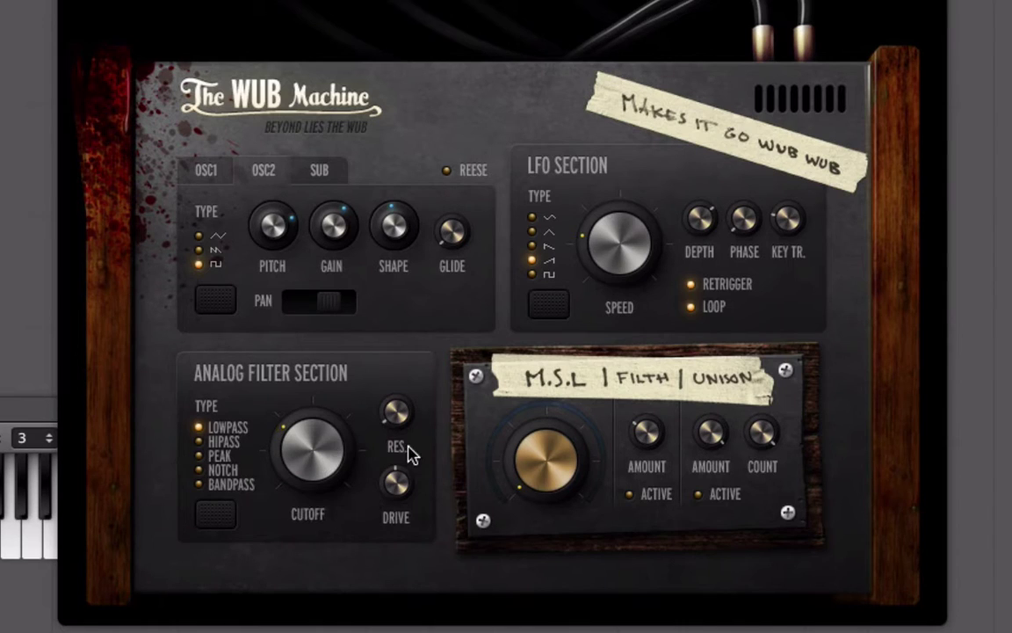
{"action": "left_click_drag", "start_coordinate": [409, 388], "coordinate": [401, 397]}
Step: Let the LFO modulate the sub oscillator's volume and slow the LFO to 4%
{"action": "left_click", "coordinate": [321, 167]}
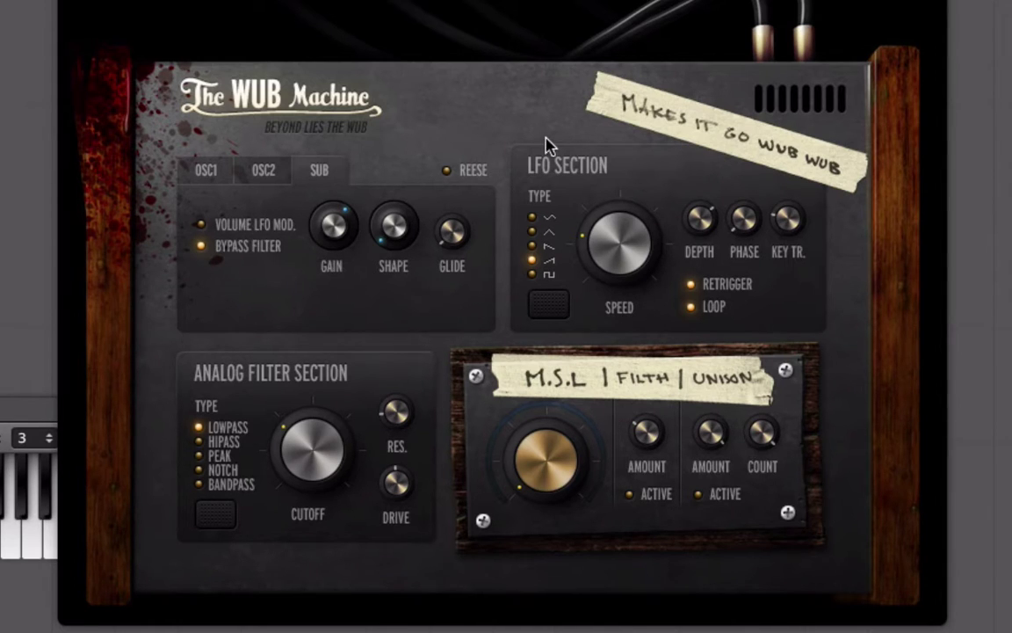
{"action": "left_click", "coordinate": [236, 227]}
{"action": "mouse_move", "coordinate": [330, 202]}
{"action": "left_click_drag", "start_coordinate": [613, 224], "coordinate": [613, 290]}
Step: Lower Oscillator 2's gain to about 19% and Oscillator 1's gain to about 22%
{"action": "left_click", "coordinate": [255, 168]}
{"action": "mouse_move", "coordinate": [348, 226]}
{"action": "left_click_drag", "start_coordinate": [332, 222], "coordinate": [292, 285]}
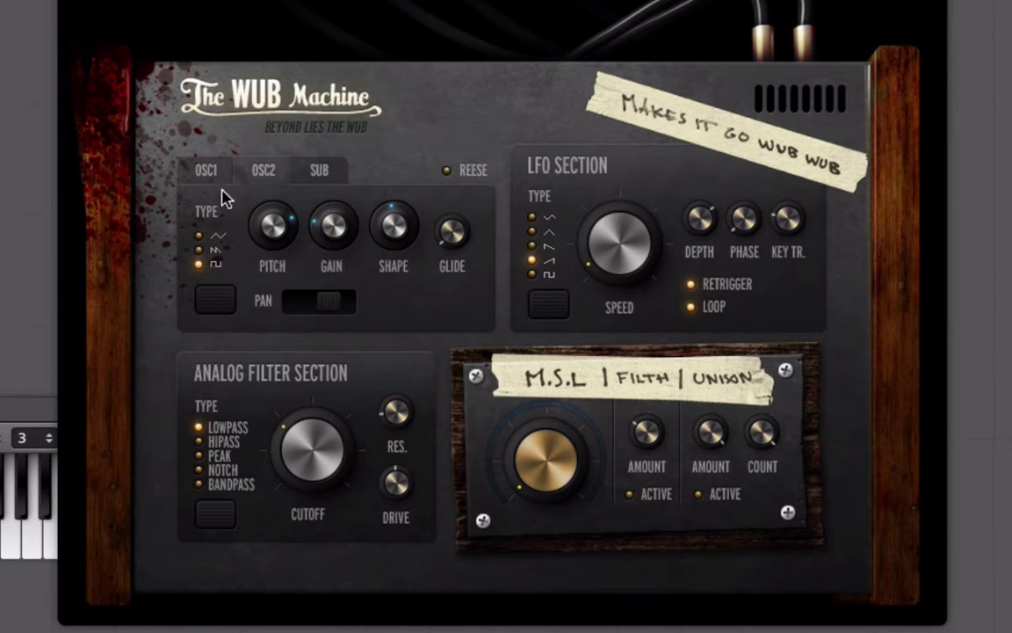
{"action": "left_click", "coordinate": [204, 168]}
{"action": "left_click_drag", "start_coordinate": [321, 235], "coordinate": [319, 341]}
{"action": "left_click", "coordinate": [315, 173]}
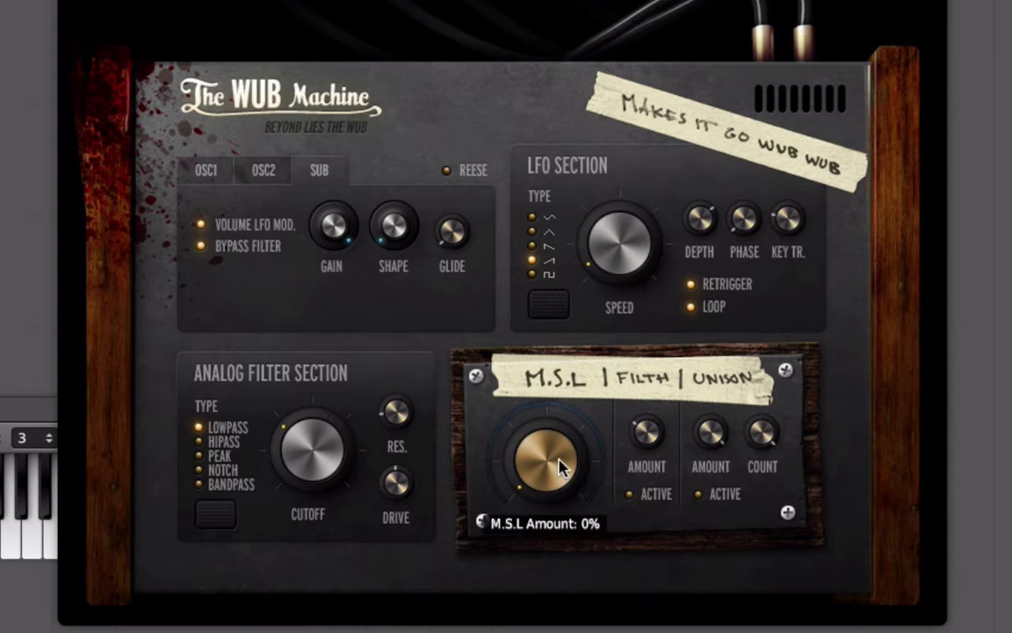
Step: Set M.S.L to 21%, activate Filth at about 38%, and speed the LFO to 22%
{"action": "left_click_drag", "start_coordinate": [556, 442], "coordinate": [523, 620]}
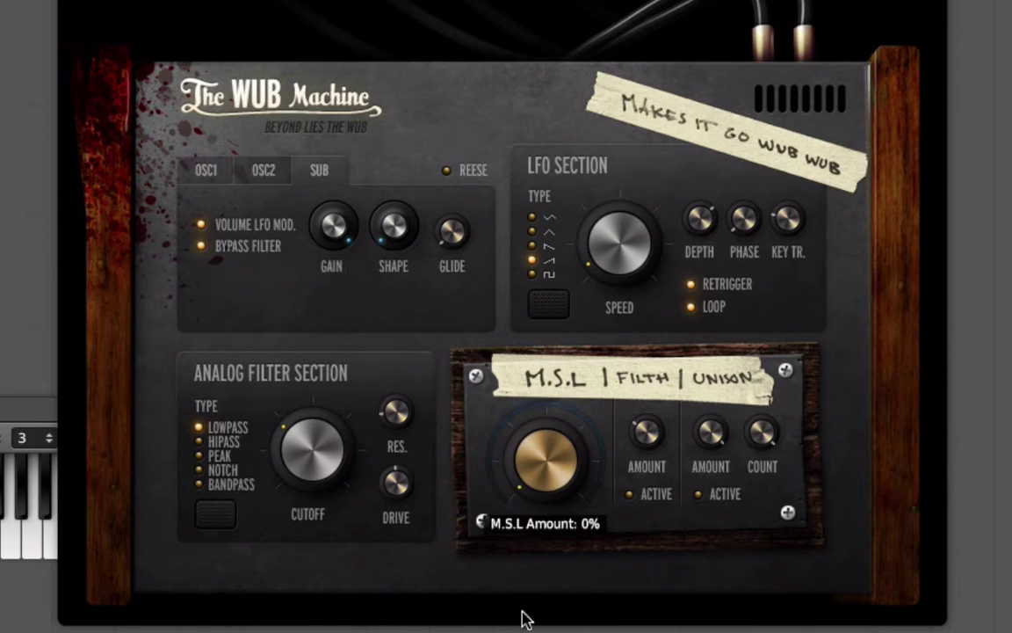
{"action": "left_click", "coordinate": [651, 494]}
{"action": "left_click_drag", "start_coordinate": [647, 430], "coordinate": [603, 401]}
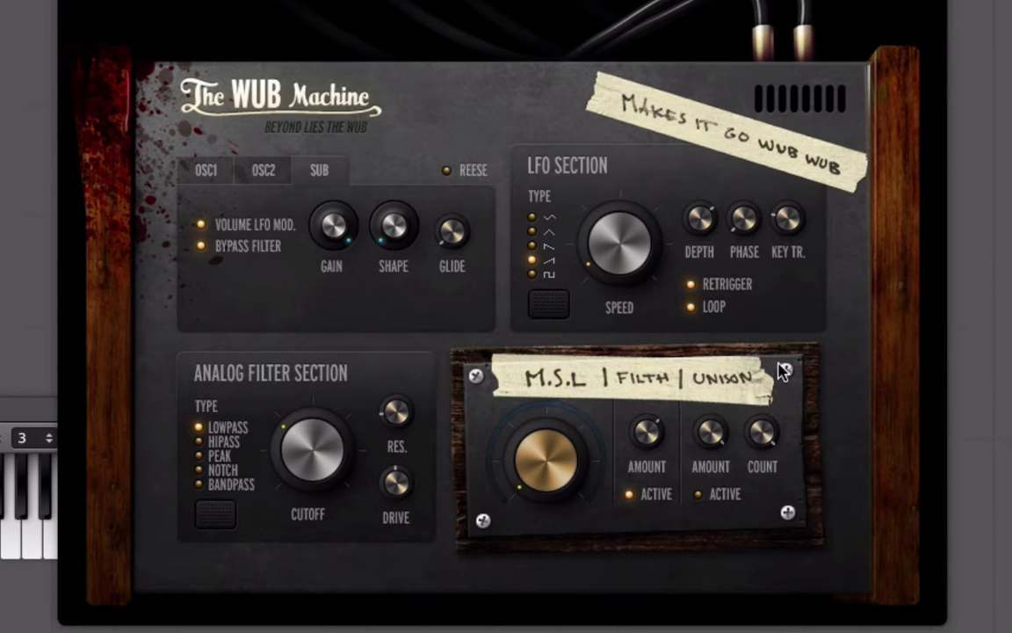
{"action": "left_click_drag", "start_coordinate": [643, 234], "coordinate": [625, 203]}
Step: Activate Unison with 2 voices and a 25% amount
{"action": "left_click", "coordinate": [718, 501]}
{"action": "mouse_move", "coordinate": [718, 440]}
{"action": "left_click_drag", "start_coordinate": [718, 440], "coordinate": [718, 509]}
{"action": "mouse_move", "coordinate": [770, 447]}
{"action": "mouse_move", "coordinate": [710, 435]}
{"action": "left_click_drag", "start_coordinate": [761, 453], "coordinate": [742, 233]}
{"action": "left_click_drag", "start_coordinate": [712, 430], "coordinate": [695, 356]}
Step: Adjust the filter cutoff to about 1319 Hz and set M.S.L to about 16%
{"action": "left_click_drag", "start_coordinate": [315, 442], "coordinate": [389, 463]}
{"action": "left_click", "coordinate": [567, 454]}
{"action": "left_click_drag", "start_coordinate": [567, 454], "coordinate": [557, 414]}
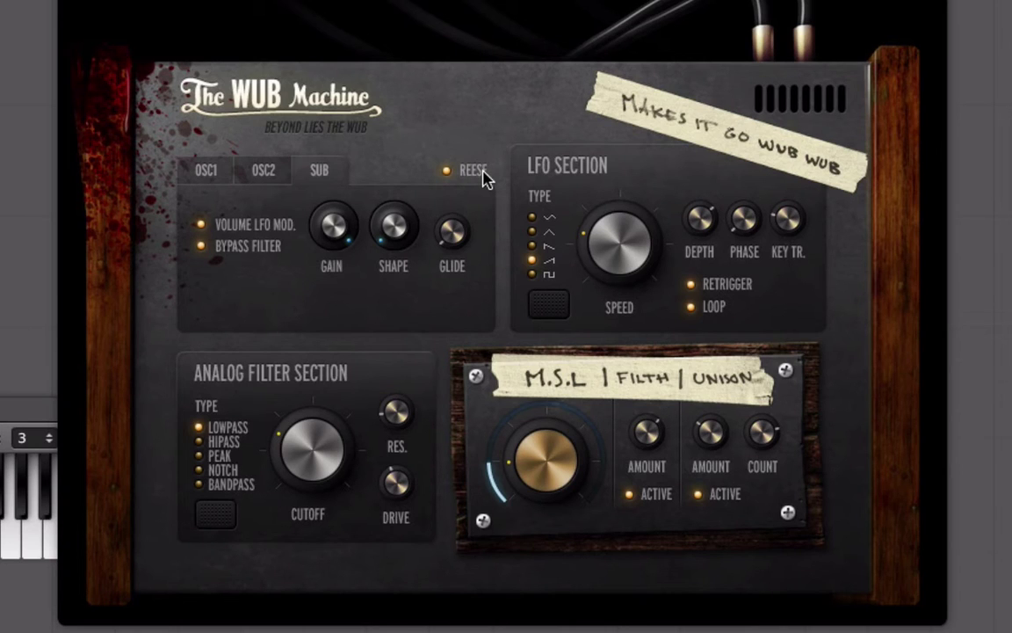
{"action": "mouse_move", "coordinate": [652, 234]}
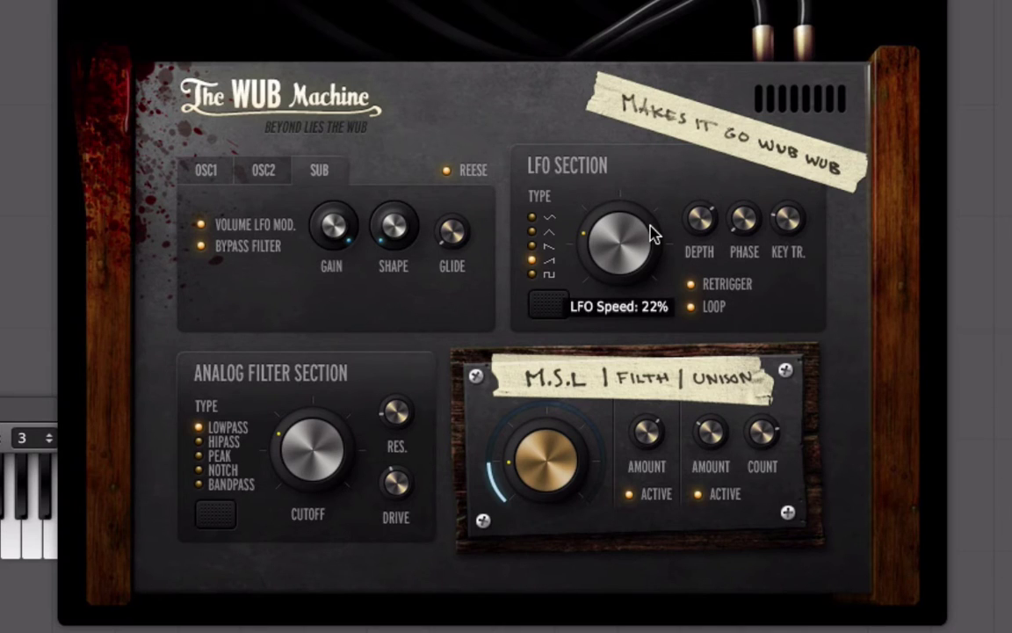